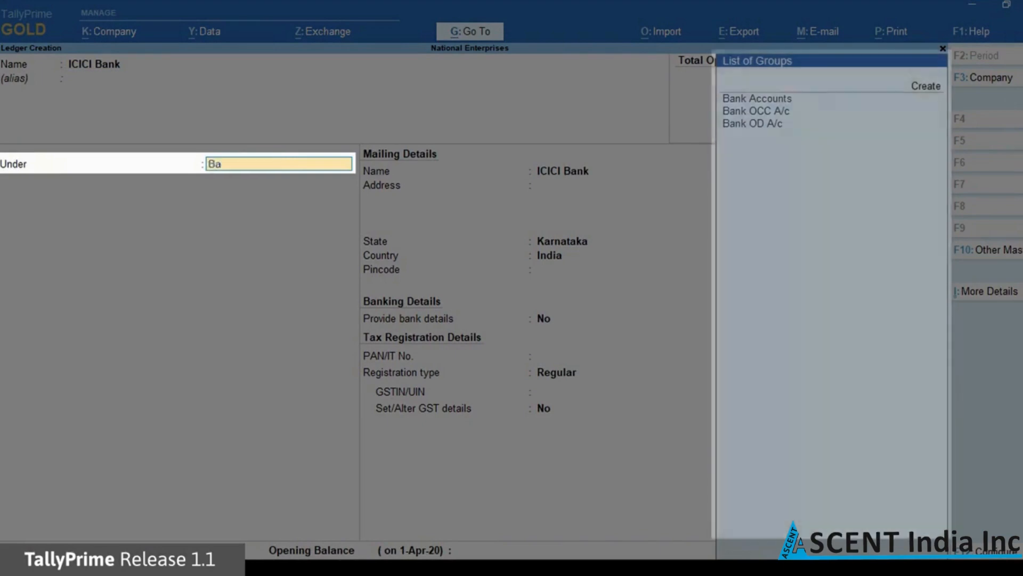
# Group ICICI Bank under Bank Accounts, enter its account number and IFS code ICIC0006561, and choose ICICI Bank (India)
pyautogui.press('Return')
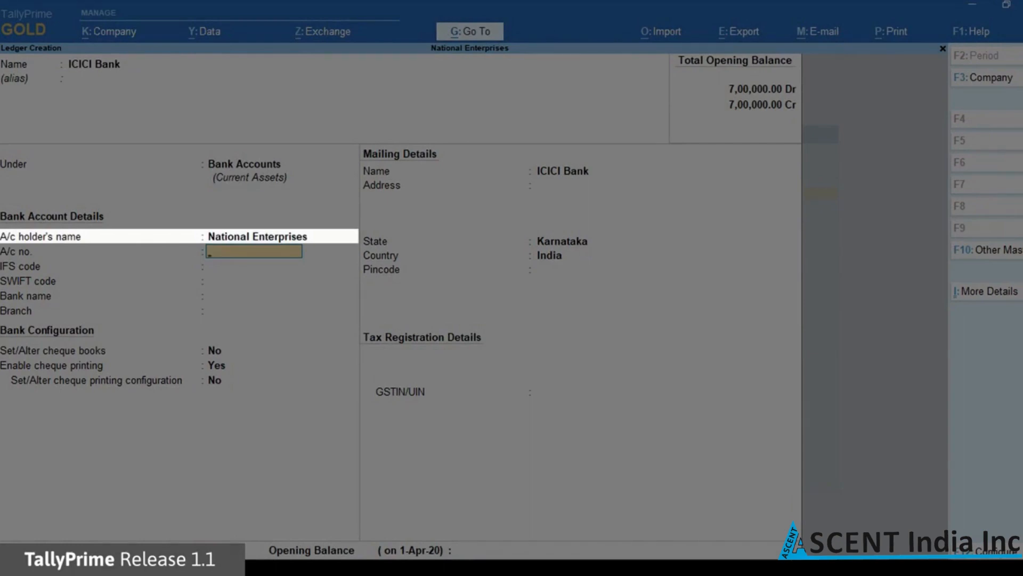
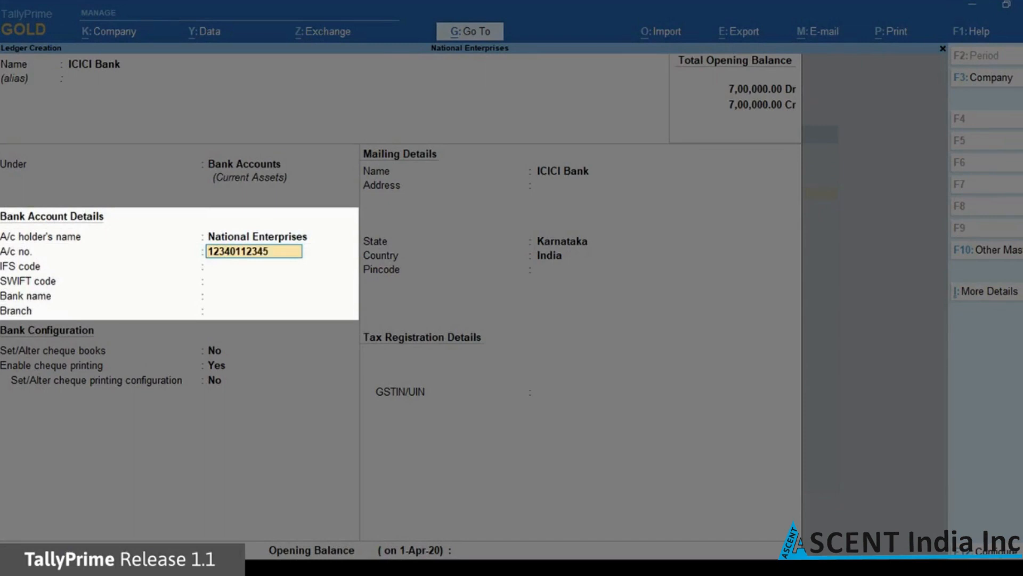
pyautogui.press('Return')
pyautogui.write('ICIC00065')
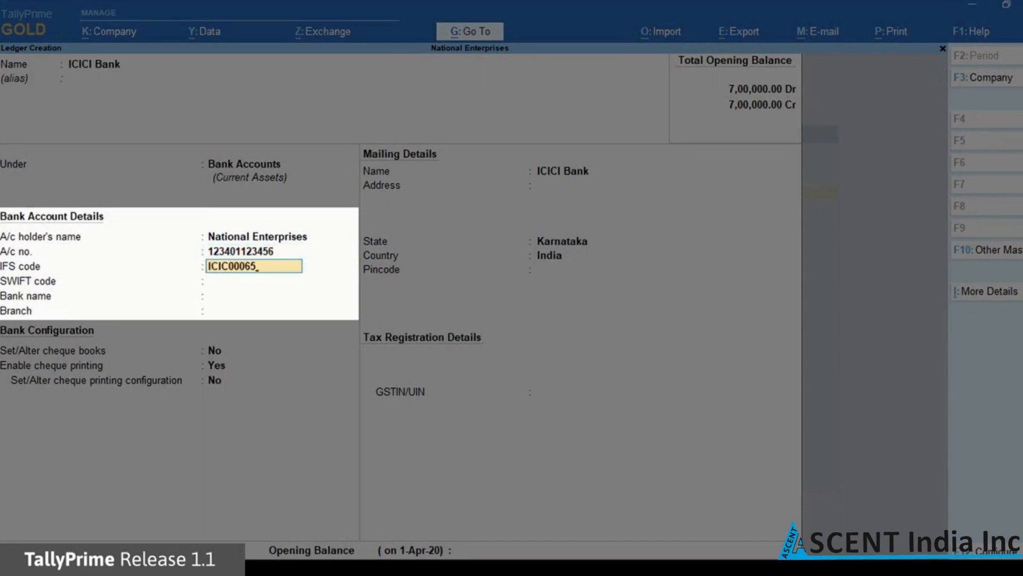
pyautogui.write('61')
pyautogui.press('Return')
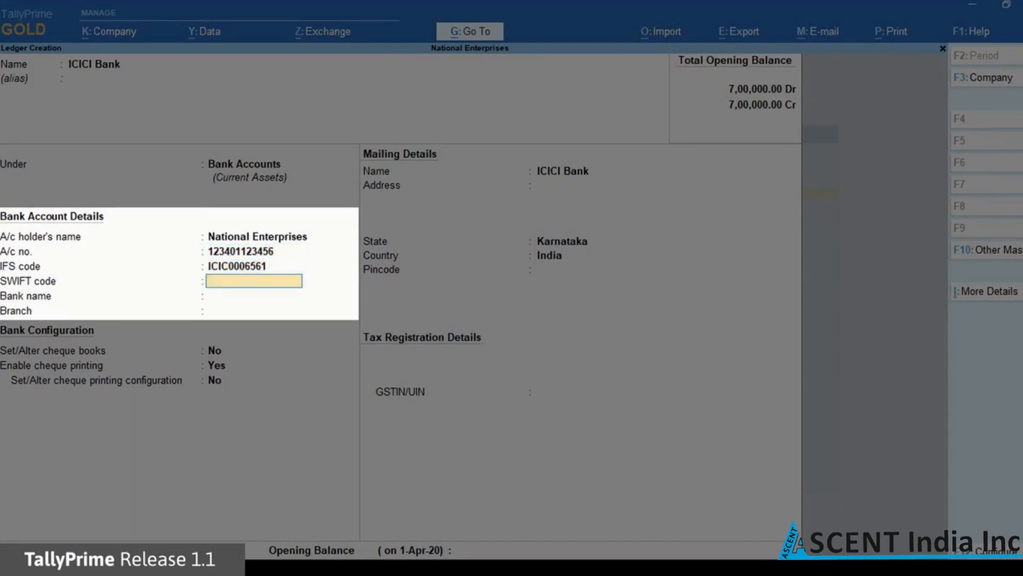
pyautogui.press('Return')
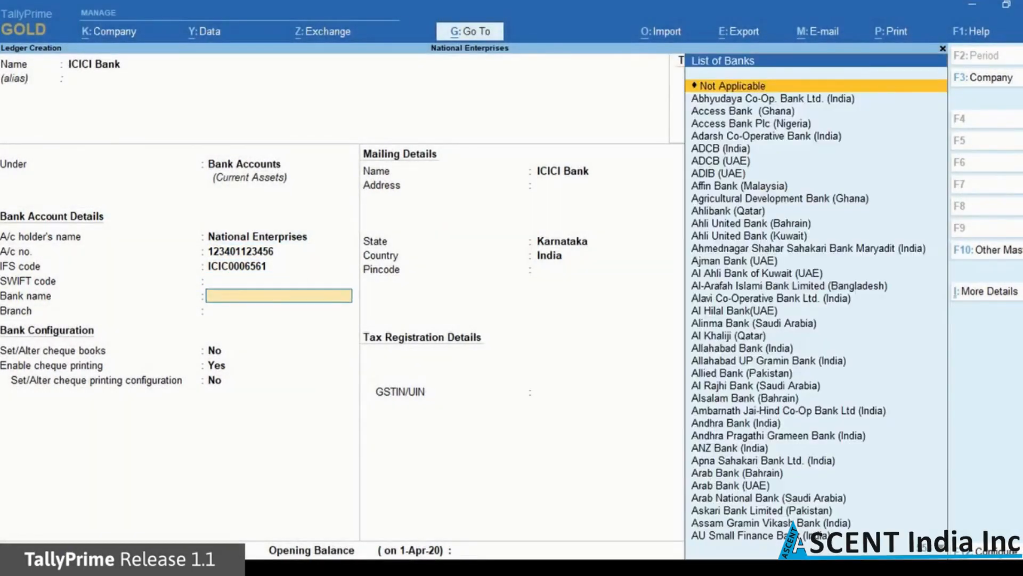
pyautogui.write('Ici')
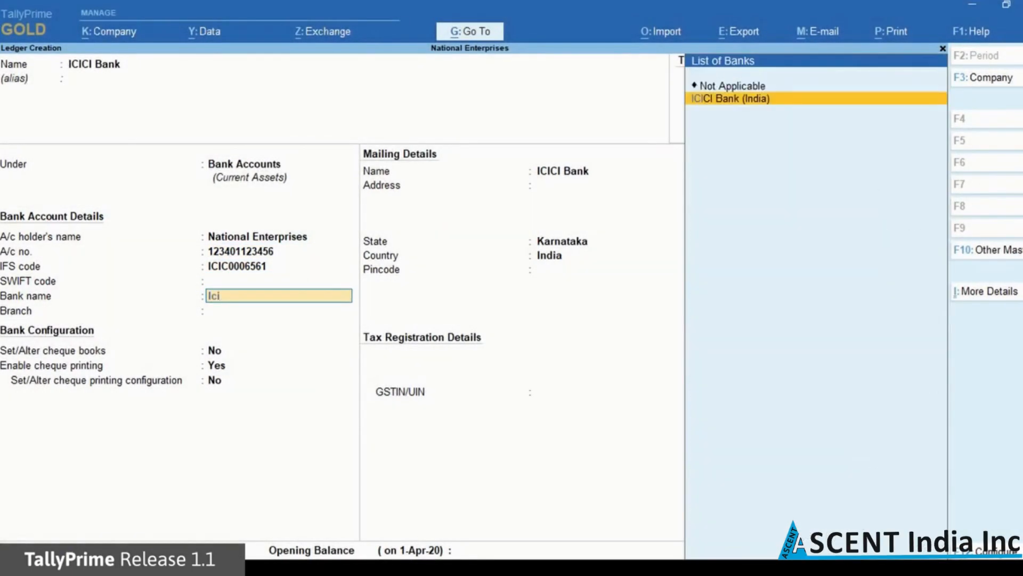
pyautogui.press('Return')
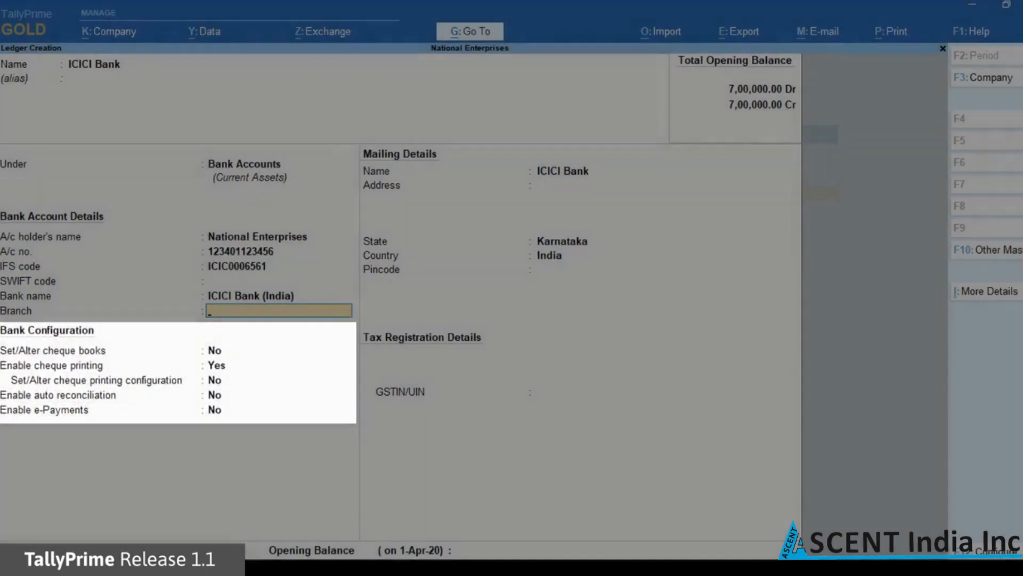
# Set the branch to M.G.Road and leave the cheque book setting at No
pyautogui.write('M.G')
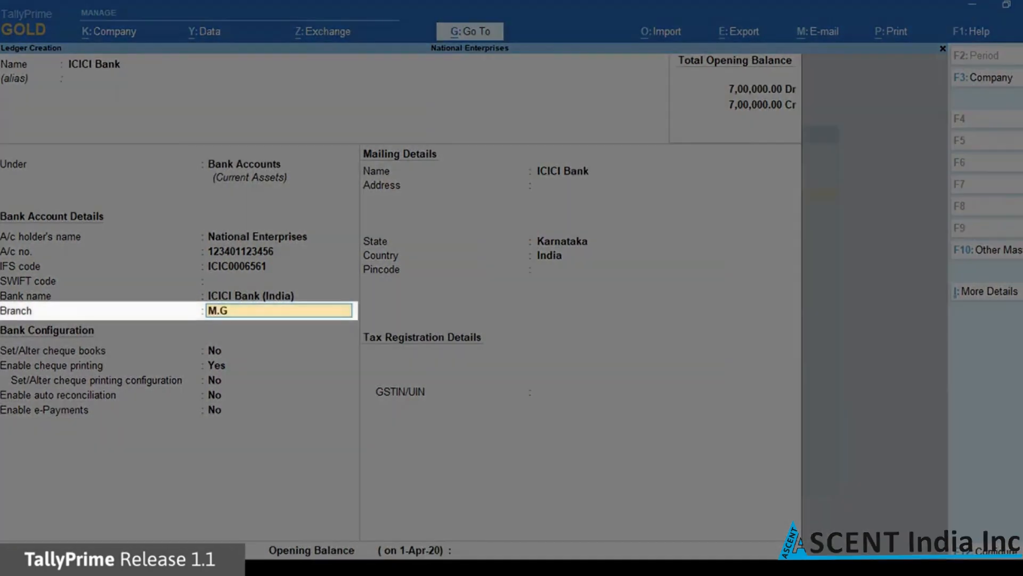
pyautogui.write('.Road')
pyautogui.press('Return')
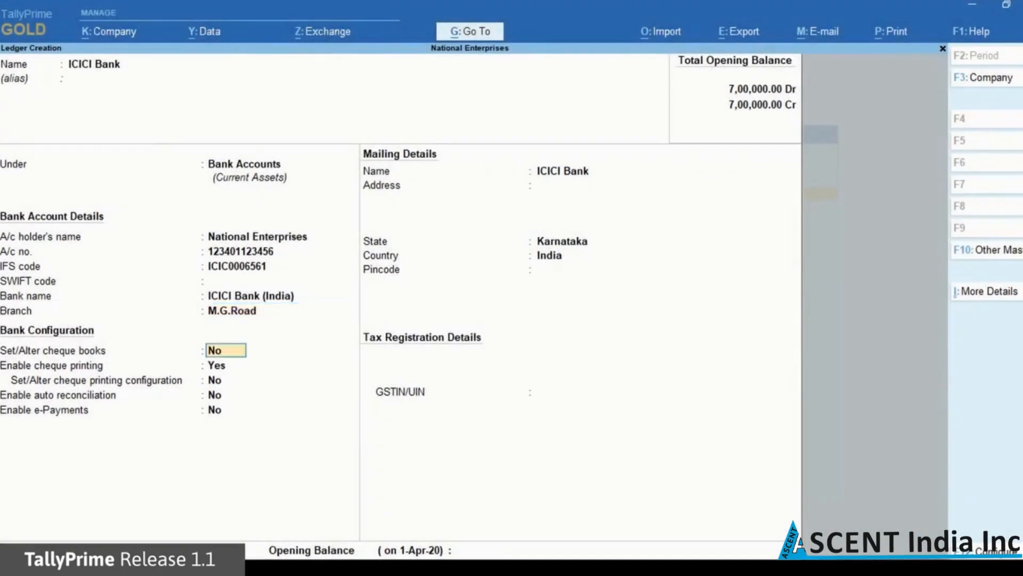
pyautogui.press('Return')
pyautogui.press('Return')
pyautogui.press('Return')
pyautogui.press('Return')
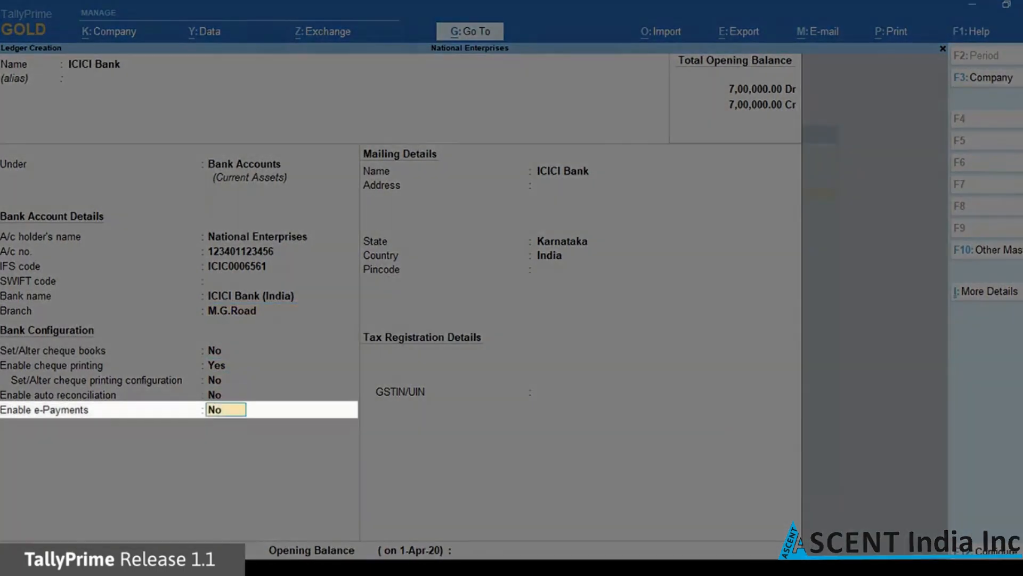
# Enable e-Payments, decline the banks' contact details, and choose Yes to alter the e-Payment configuration
pyautogui.write('yes')
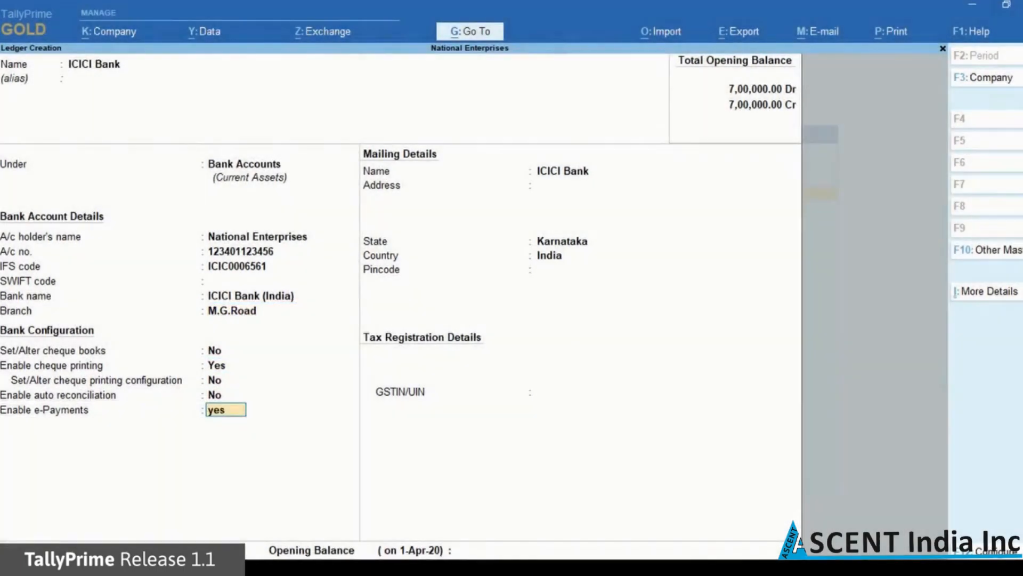
pyautogui.press('Return')
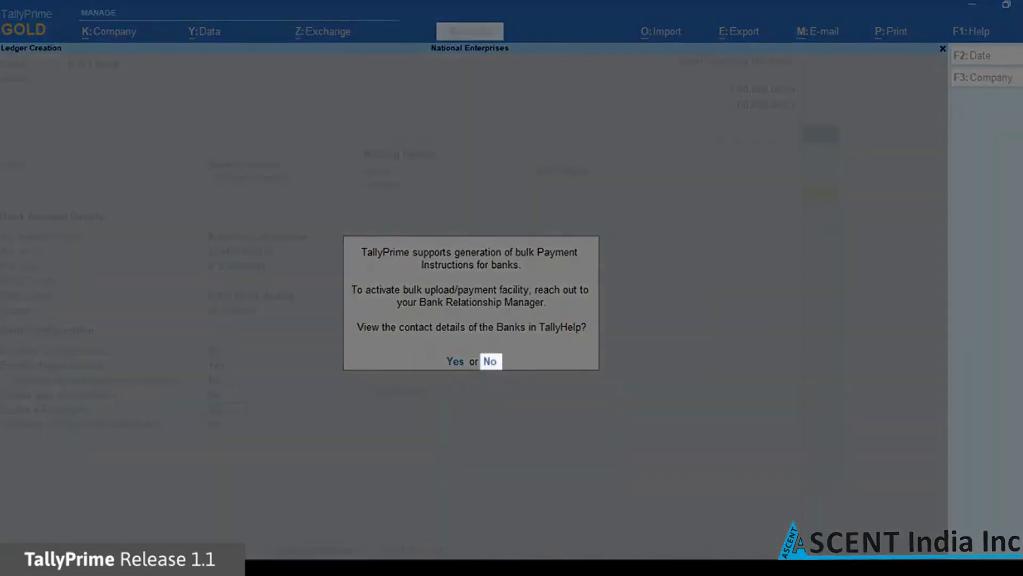
pyautogui.press('Return')
pyautogui.write('yes')
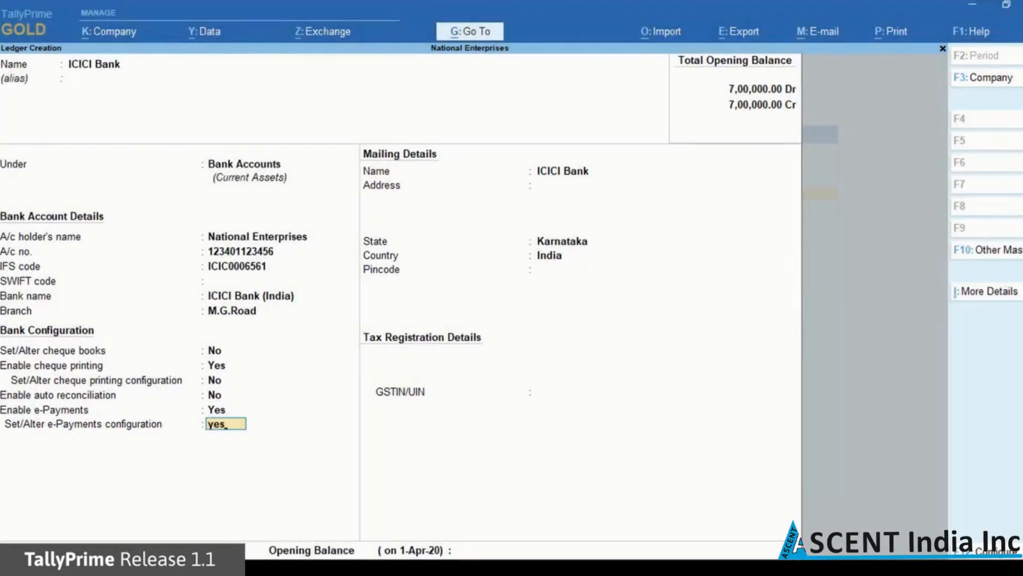
pyautogui.press('Return')
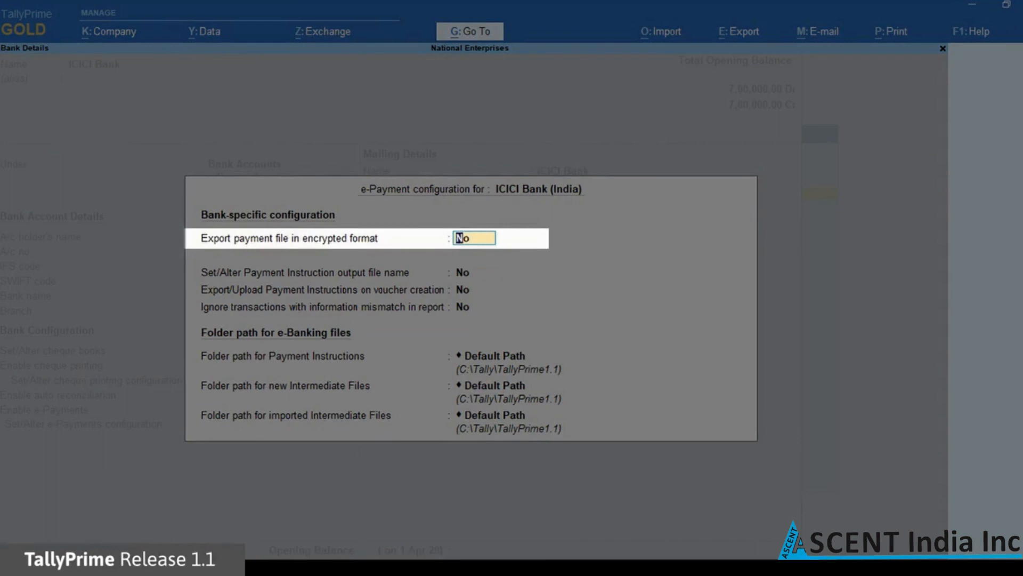
# Export payment files encrypted, using encryption tool folder C:\tally\tallyprime1.1\ICICI_WEH128
pyautogui.write('y')
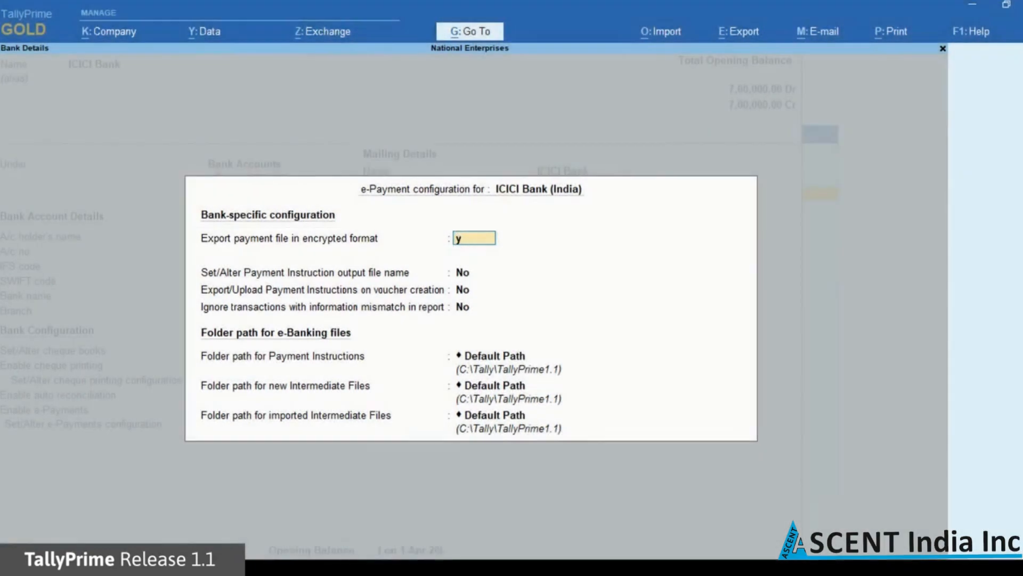
pyautogui.press('Return')
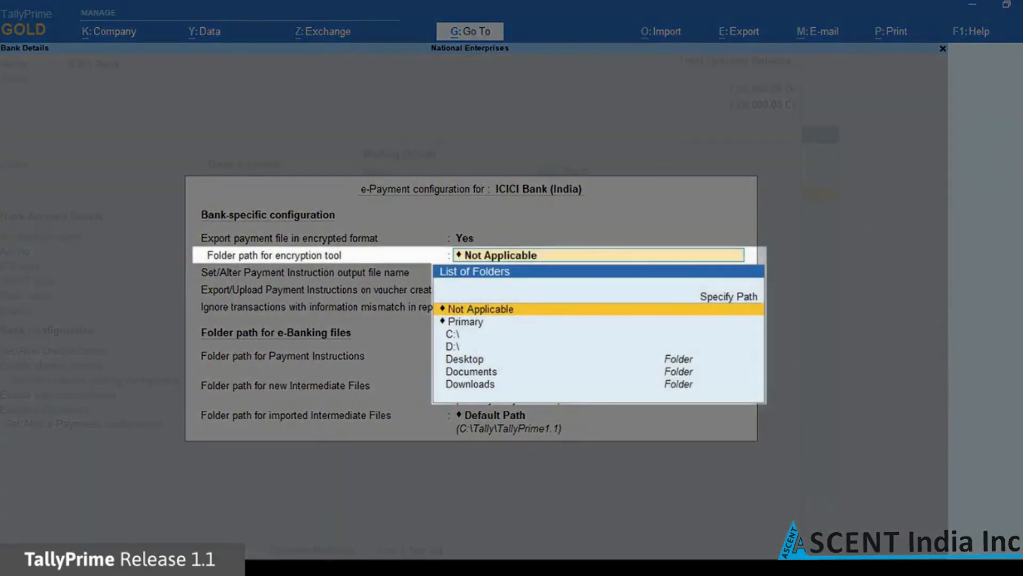
pyautogui.press('Up')
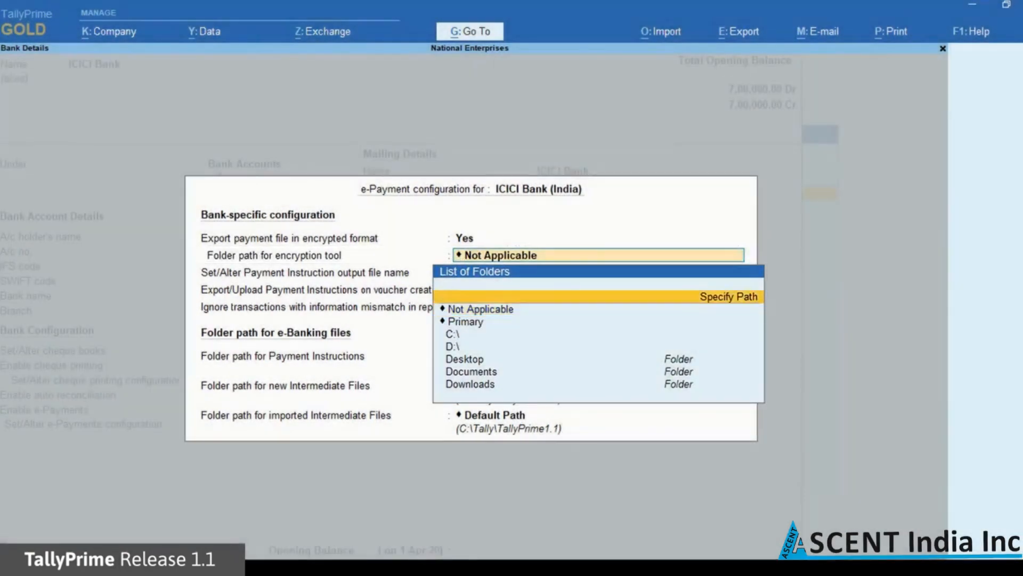
pyautogui.press('Return')
pyautogui.write('C:\\')
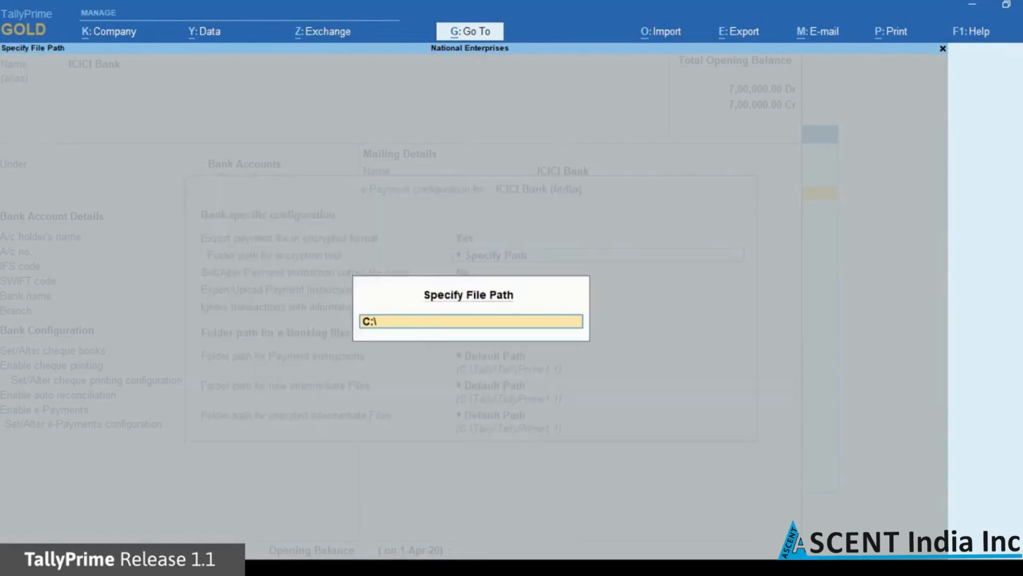
pyautogui.write('tally\\tallyprime1.1')
pyautogui.press('Return')
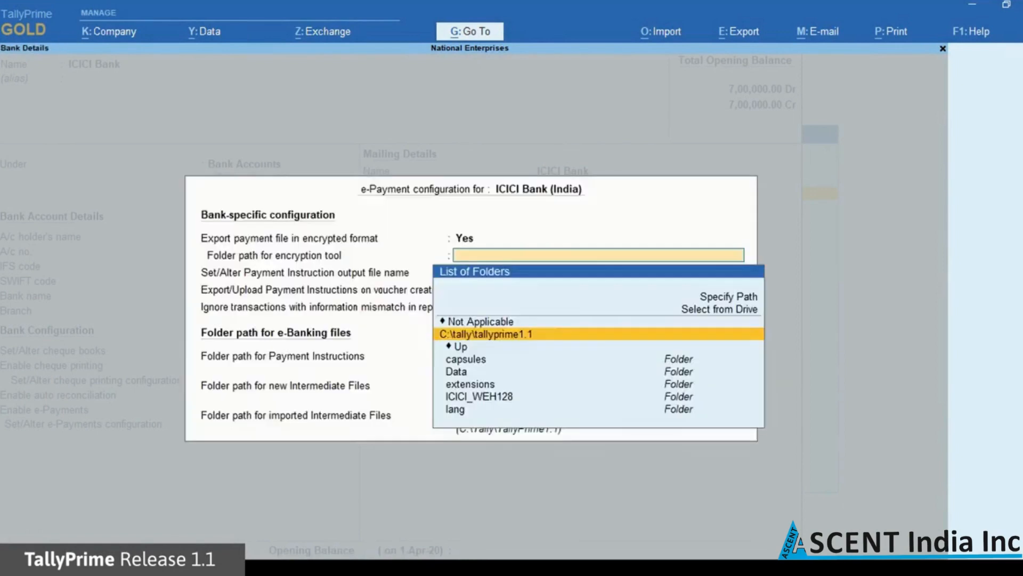
pyautogui.press('Down')
pyautogui.press('Down')
pyautogui.press('Down')
pyautogui.press('Down')
pyautogui.press('Down')
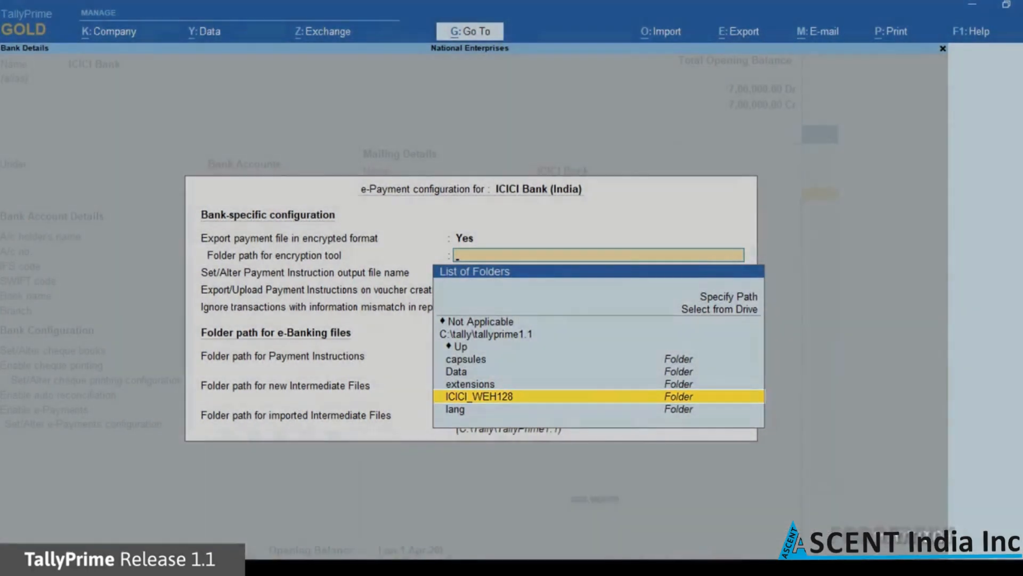
pyautogui.press('Return')
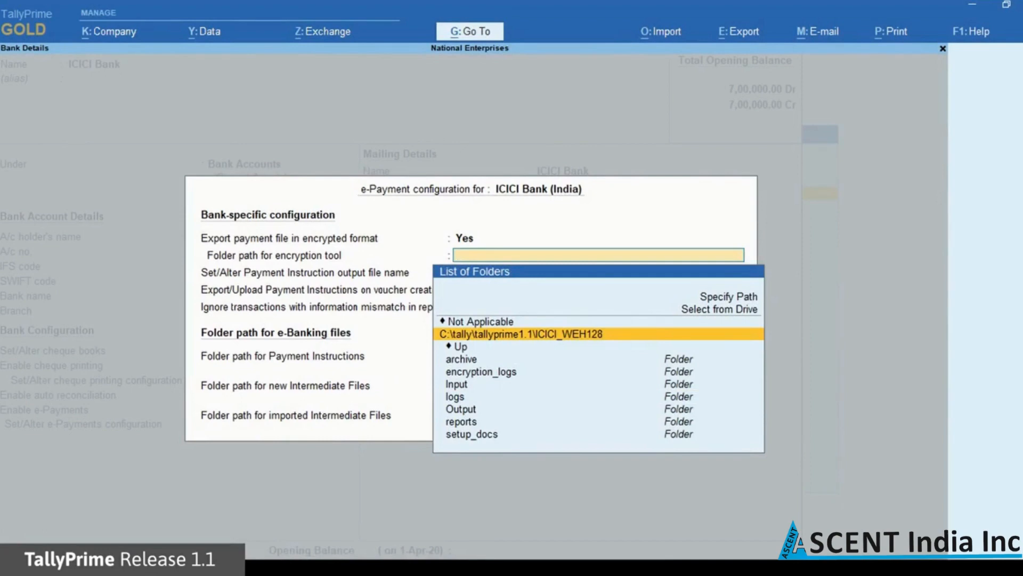
pyautogui.press('Return')
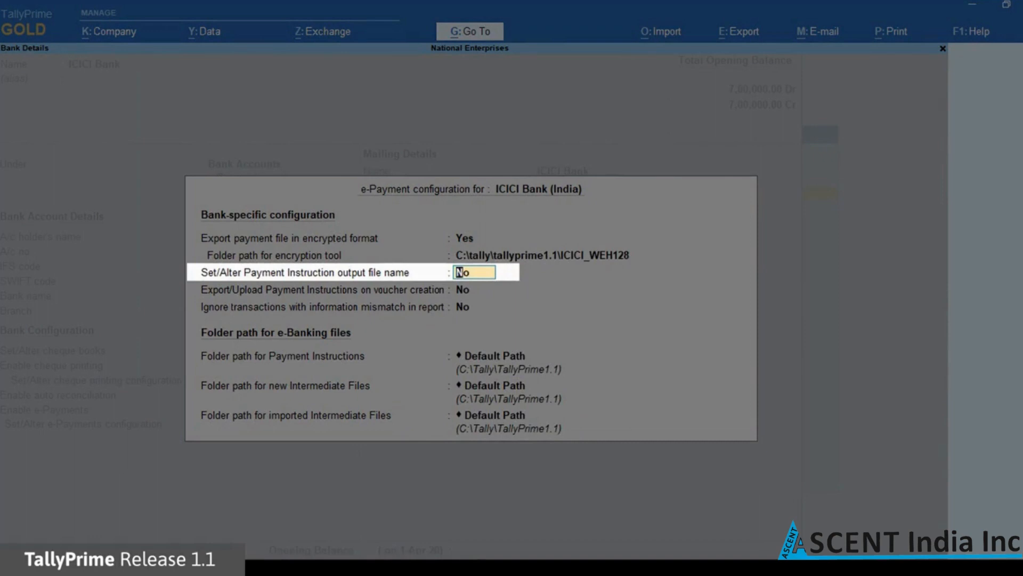
# Use custom output file names: code SAL, format 001 for salary; code VEN, format 002 for other payments
pyautogui.write('y')
pyautogui.press('Return')
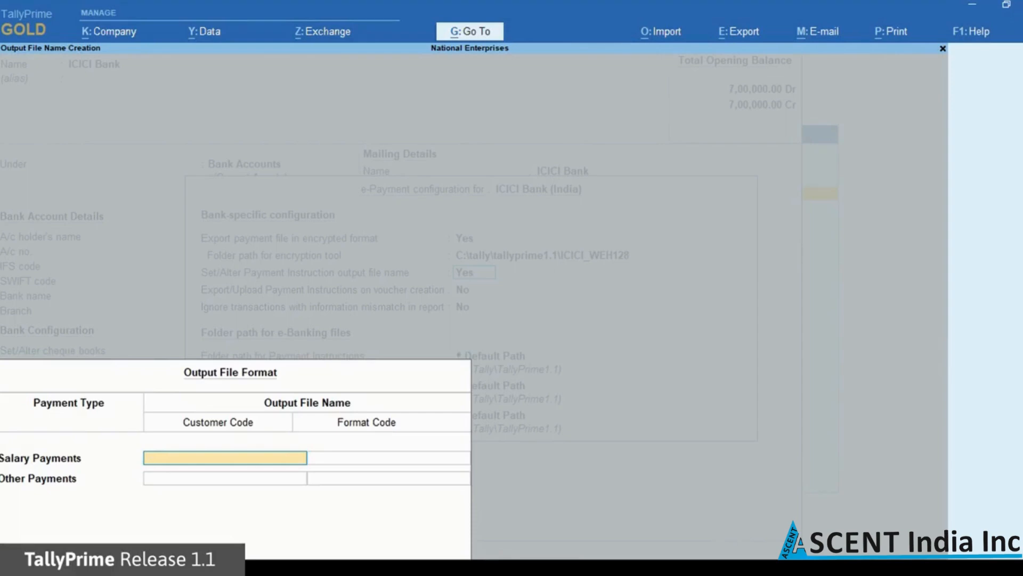
pyautogui.write('SAL')
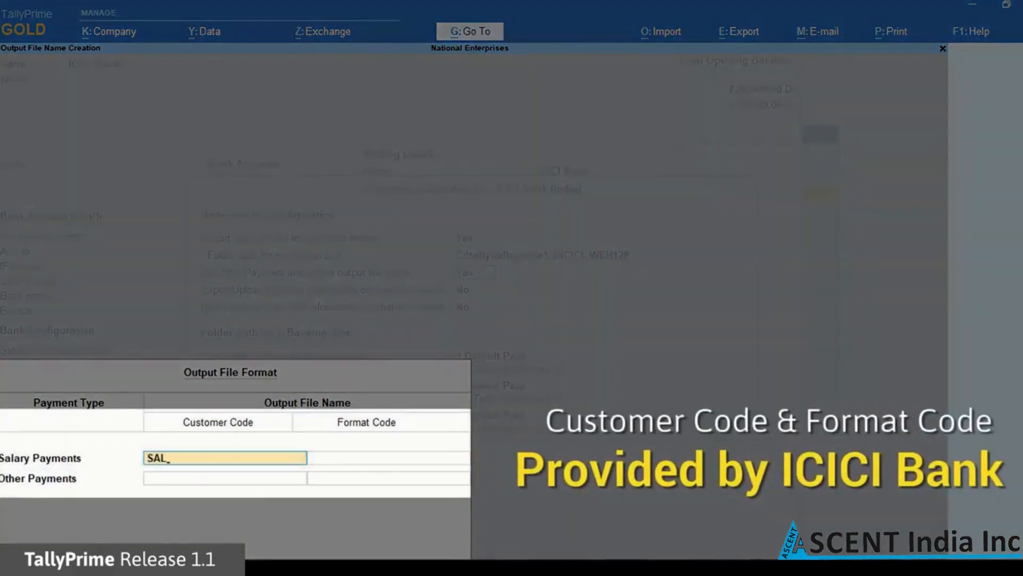
pyautogui.press('Return')
pyautogui.write('001')
pyautogui.press('Return')
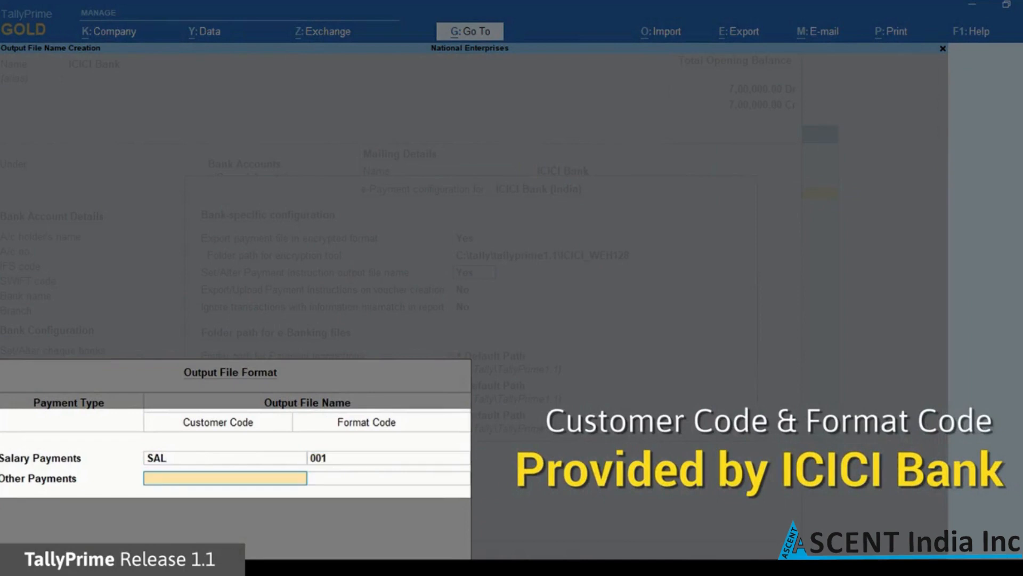
pyautogui.write('VEN')
pyautogui.press('Return')
pyautogui.write('002')
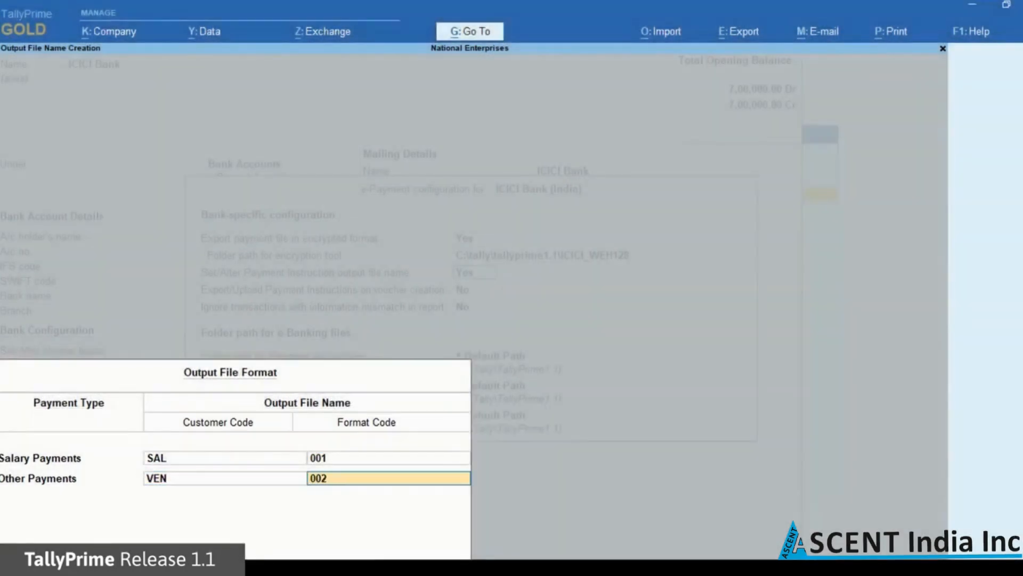
pyautogui.press('Return')
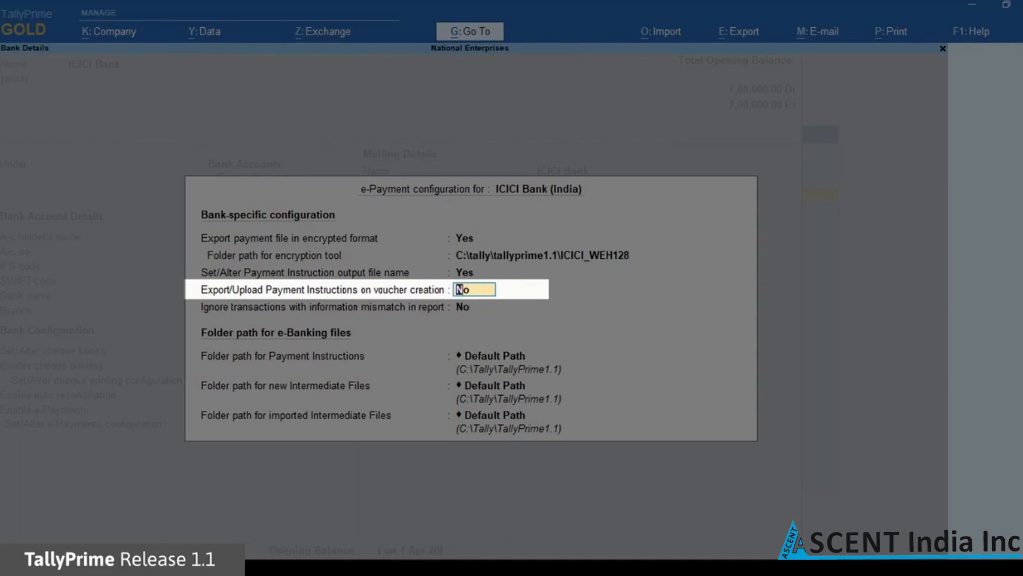
# Leave voucher-creation export and mismatch ignoring at No, and keep Default Path for all three e-Banking folders
pyautogui.press('Return')
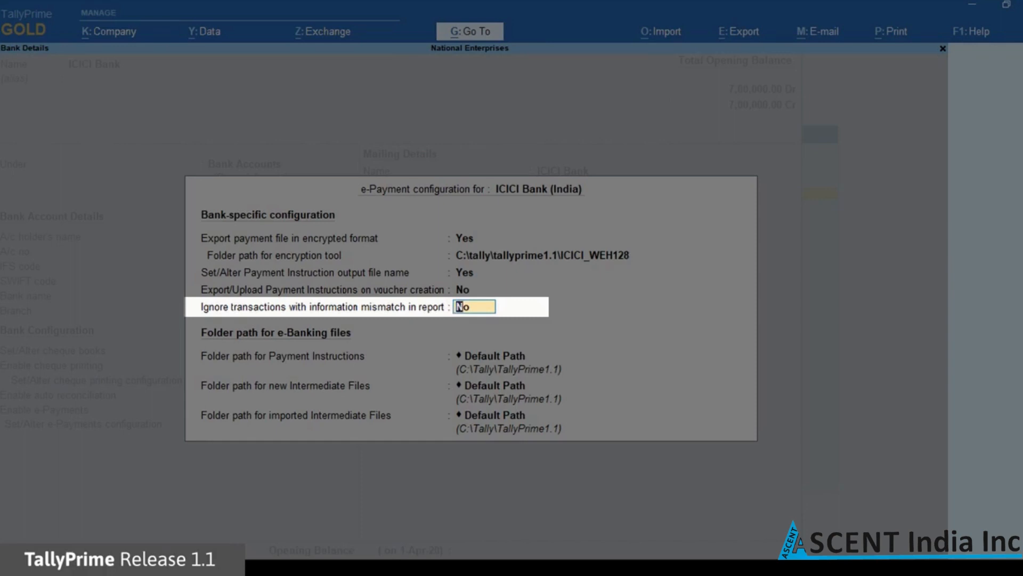
pyautogui.press('Return')
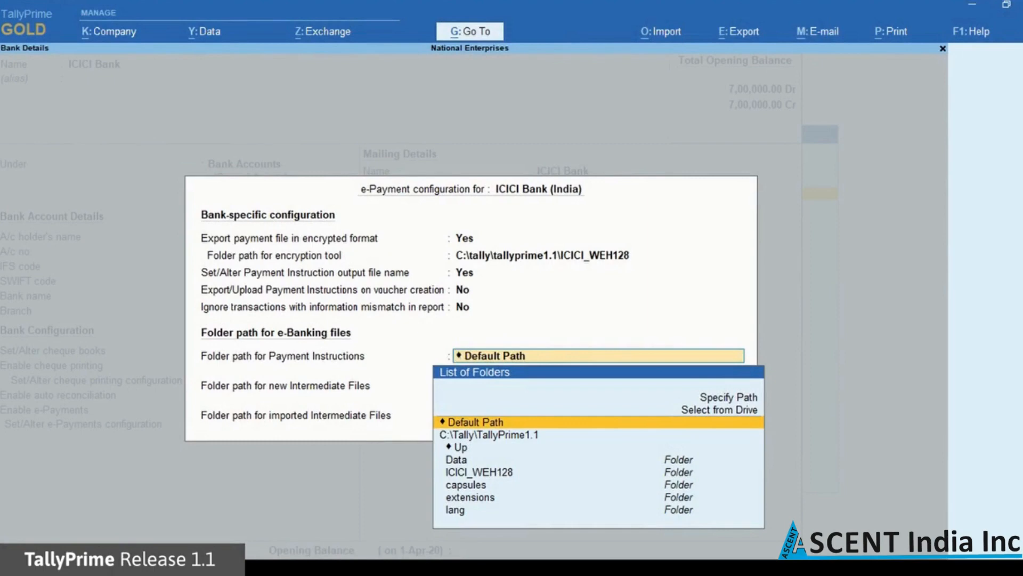
pyautogui.press('Return')
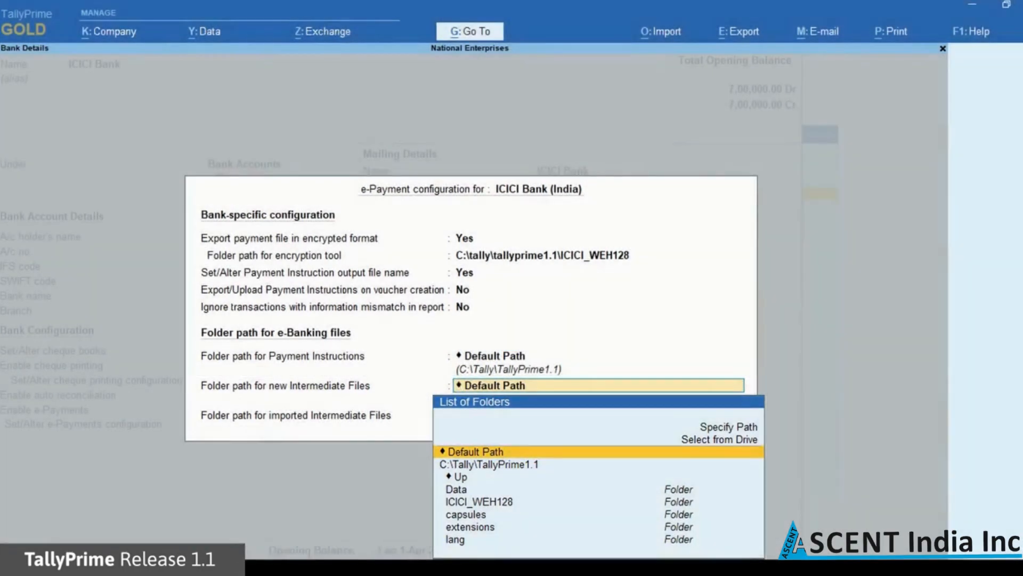
pyautogui.press('Return')
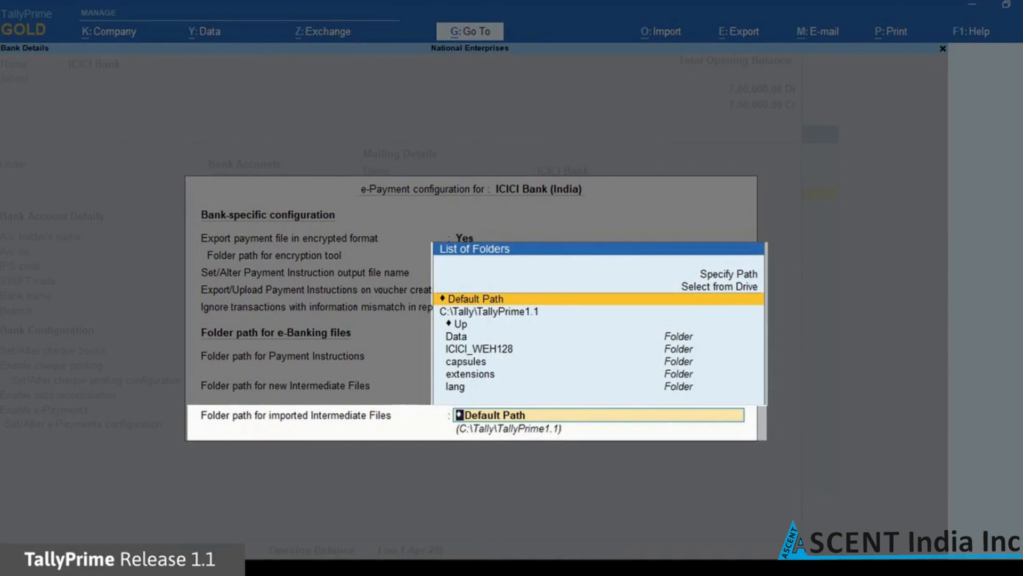
pyautogui.press('Return')
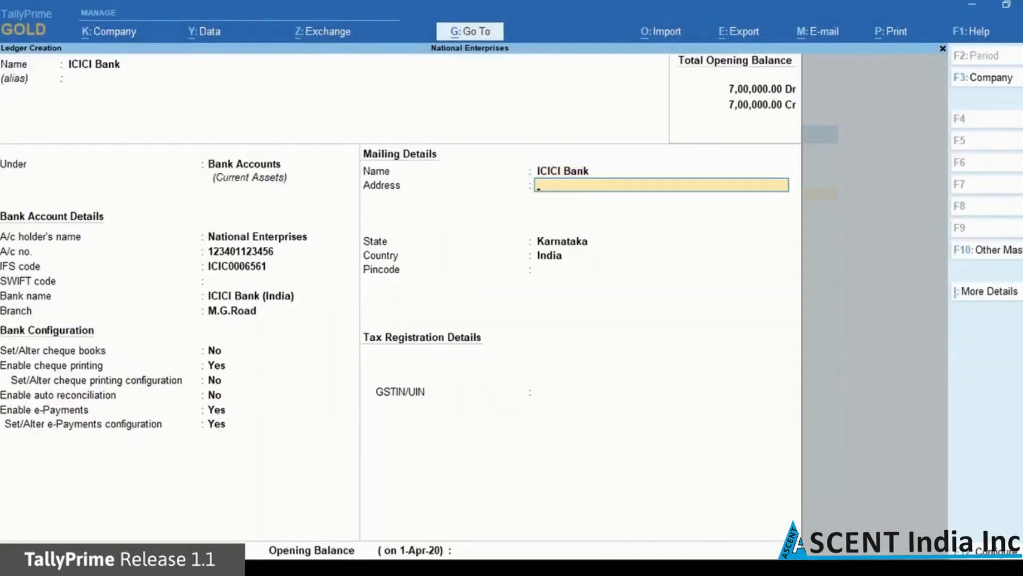
# Enter the bank's two-line mailing address, its pincode and GSTIN, skip the opening balance, and accept the ledger
pyautogui.write('1, Commissariat Road,')
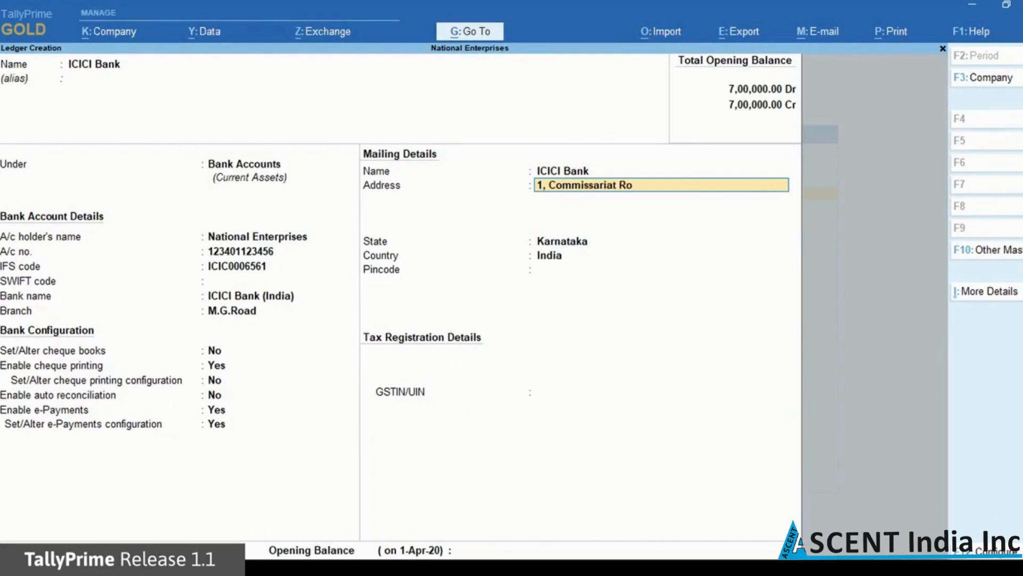
pyautogui.press('Return')
pyautogui.write('Bangalore')
pyautogui.press('Return')
pyautogui.press('Return')
pyautogui.press('Return')
pyautogui.press('Return')
pyautogui.write('560025')
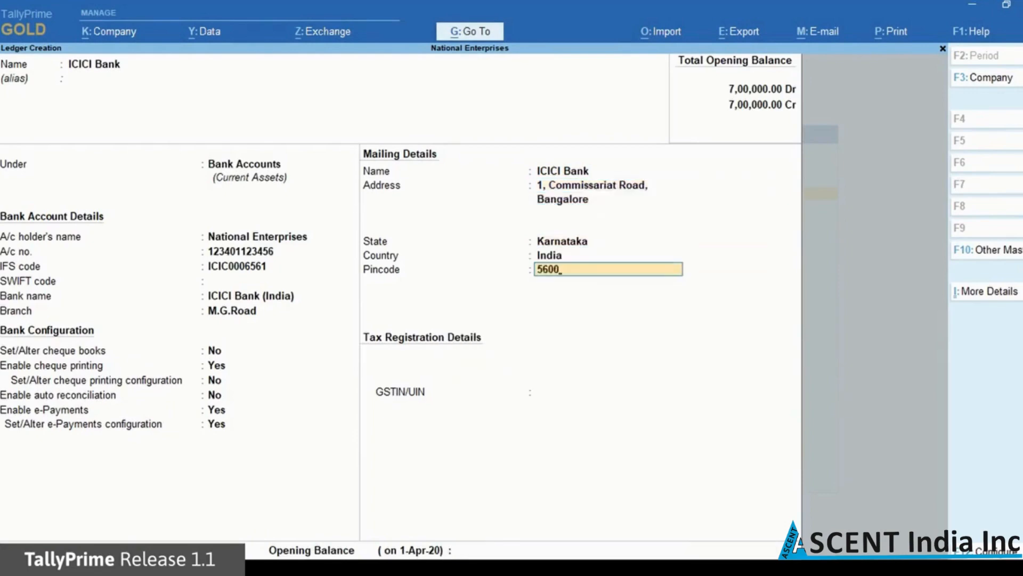
pyautogui.press('Return')
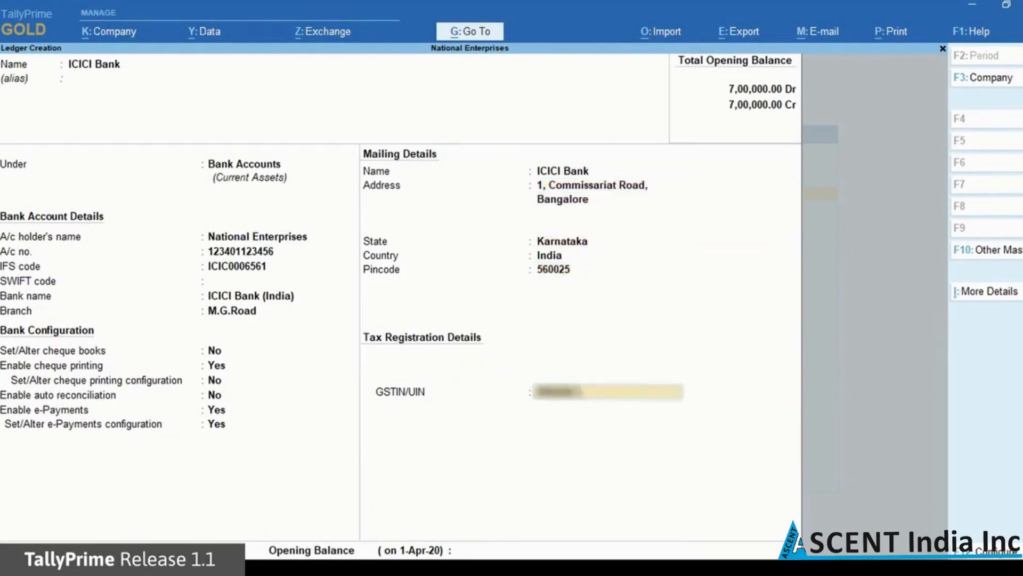
pyautogui.press('Return')
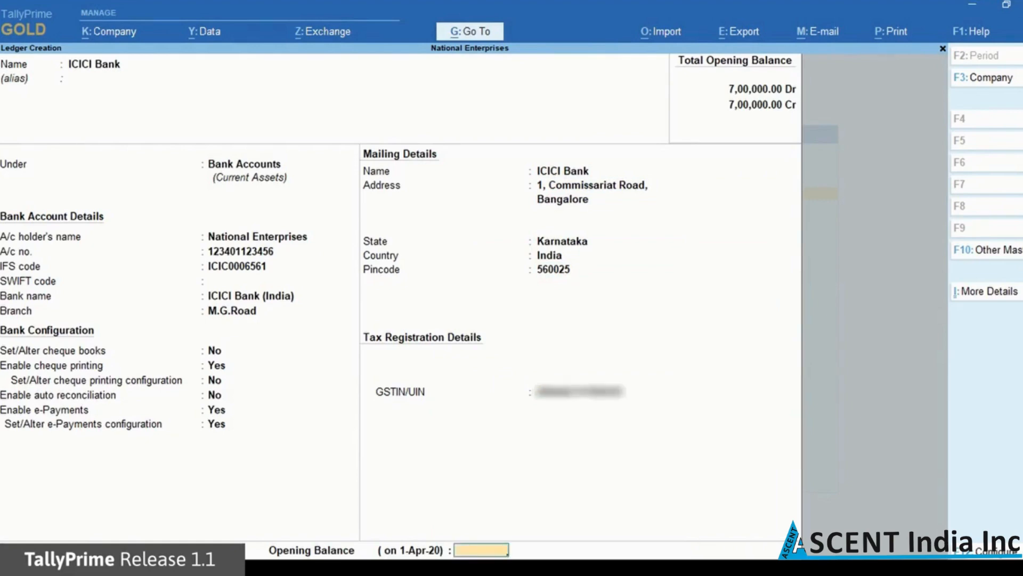
pyautogui.press('Return')
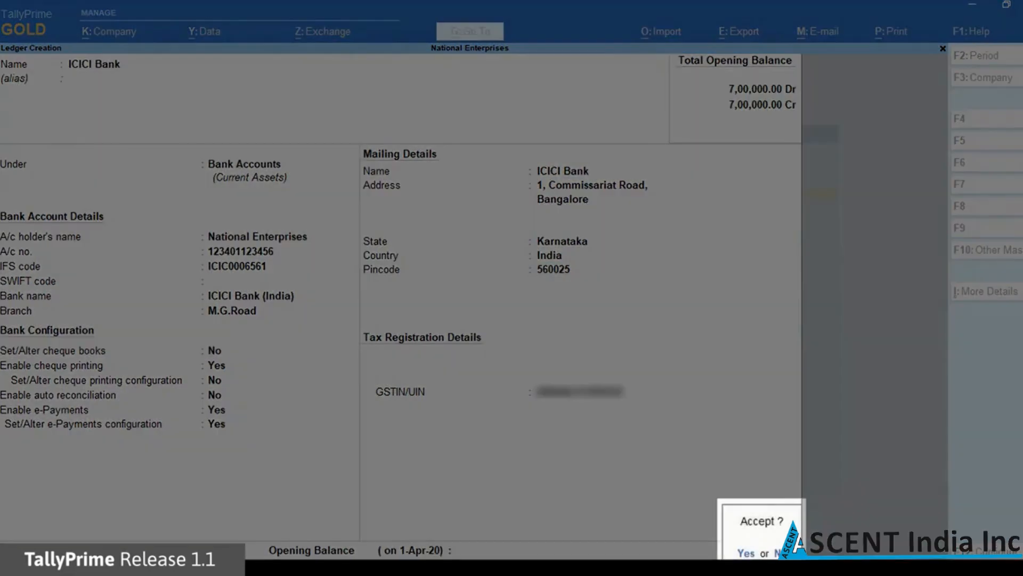
pyautogui.press('Return')
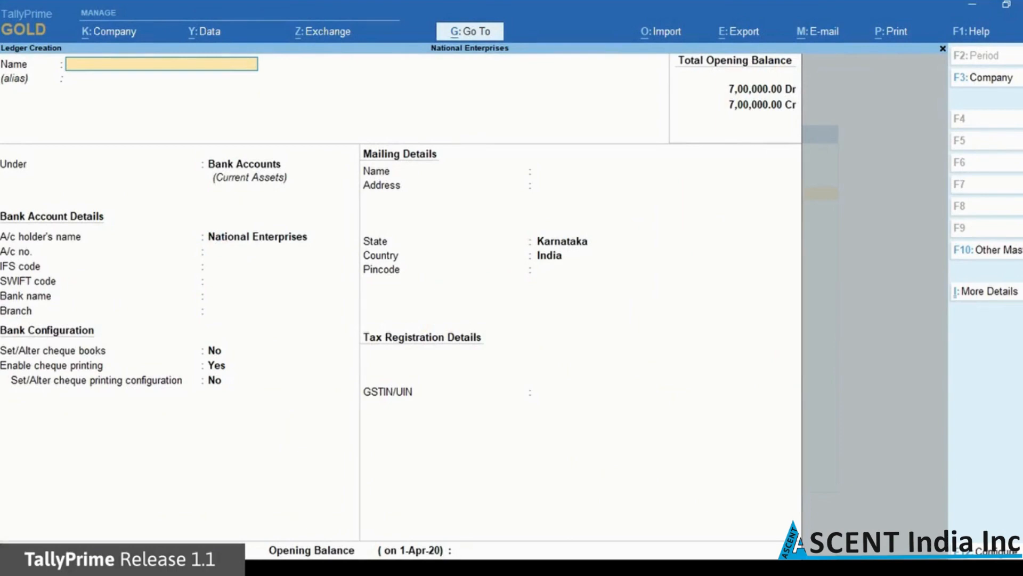
# Create a ledger named Hindustan Suppliers under the Sundry Creditors group
pyautogui.write('Hindust')
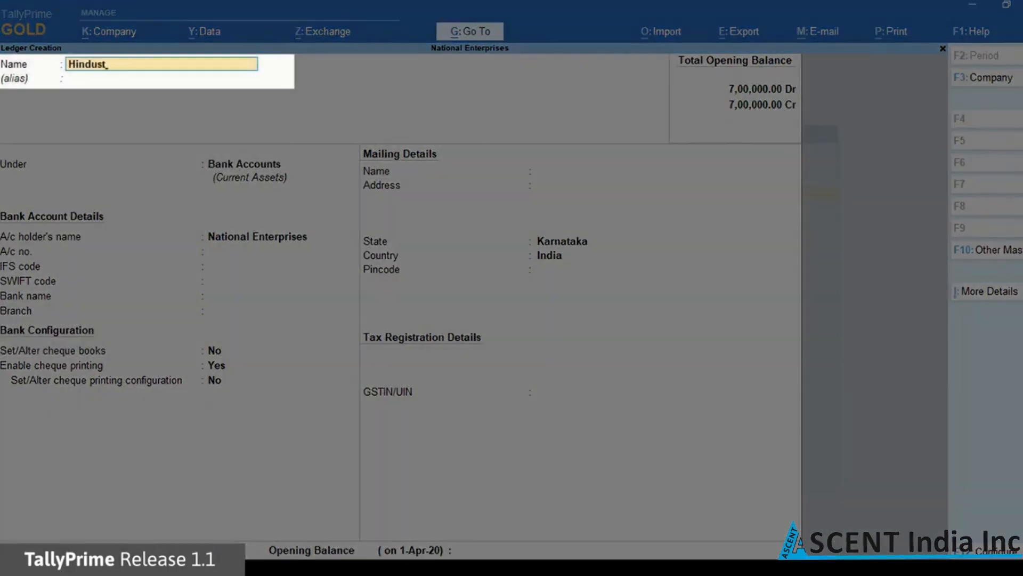
pyautogui.write('an Suppliers')
pyautogui.press('Return')
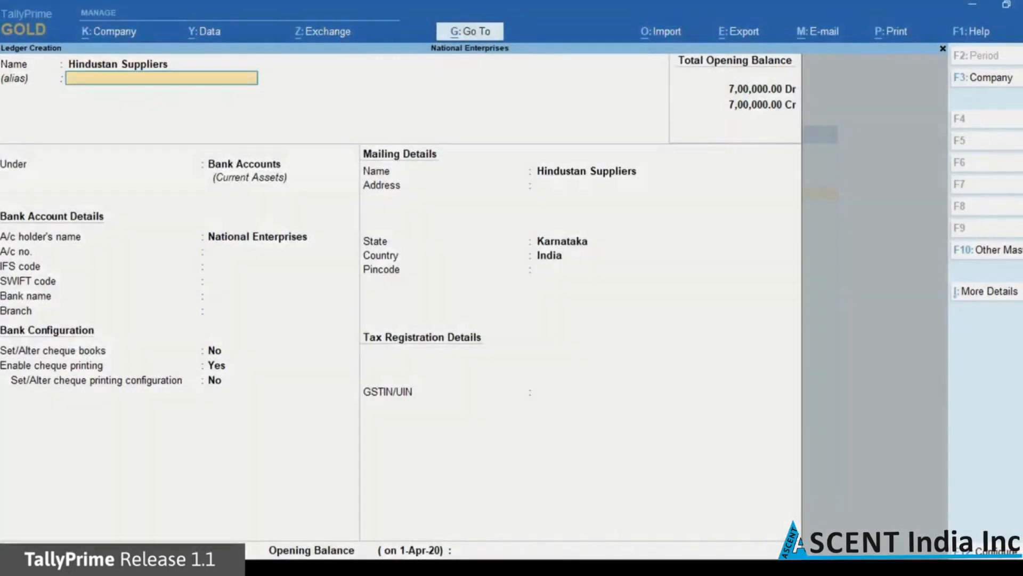
pyautogui.press('Return')
pyautogui.write('Su')
pyautogui.press('Down')
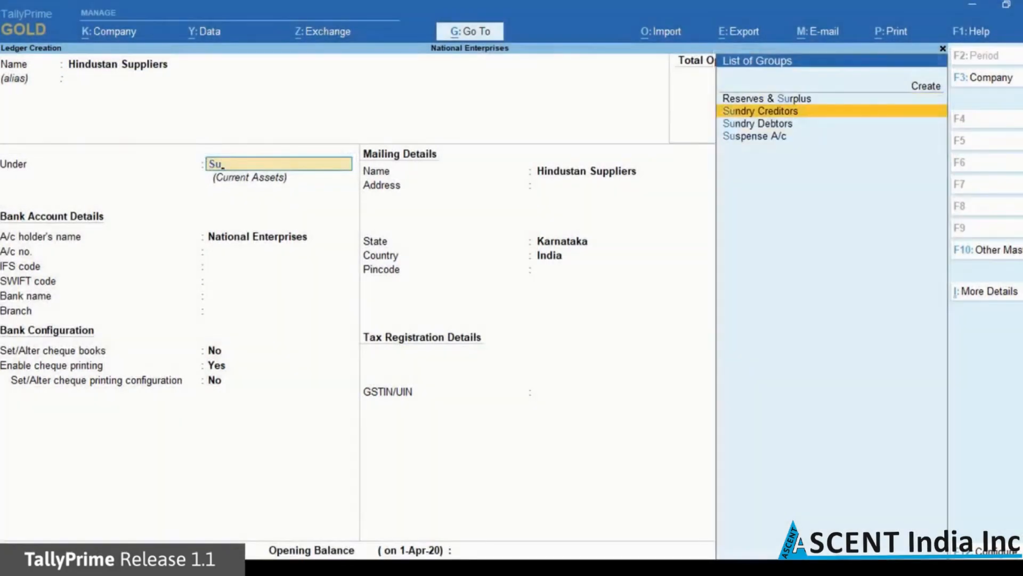
pyautogui.press('Return')
pyautogui.press('Return')
pyautogui.press('Return')
pyautogui.press('Return')
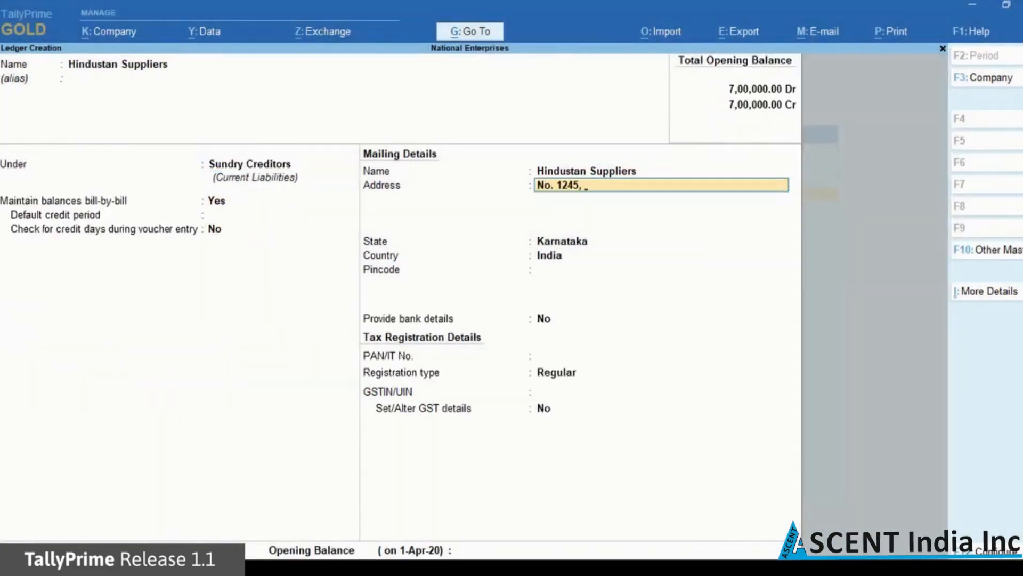
# Enter the supplier's three-line mailing address and pincode, and set Provide bank details to Yes
pyautogui.press('Return')
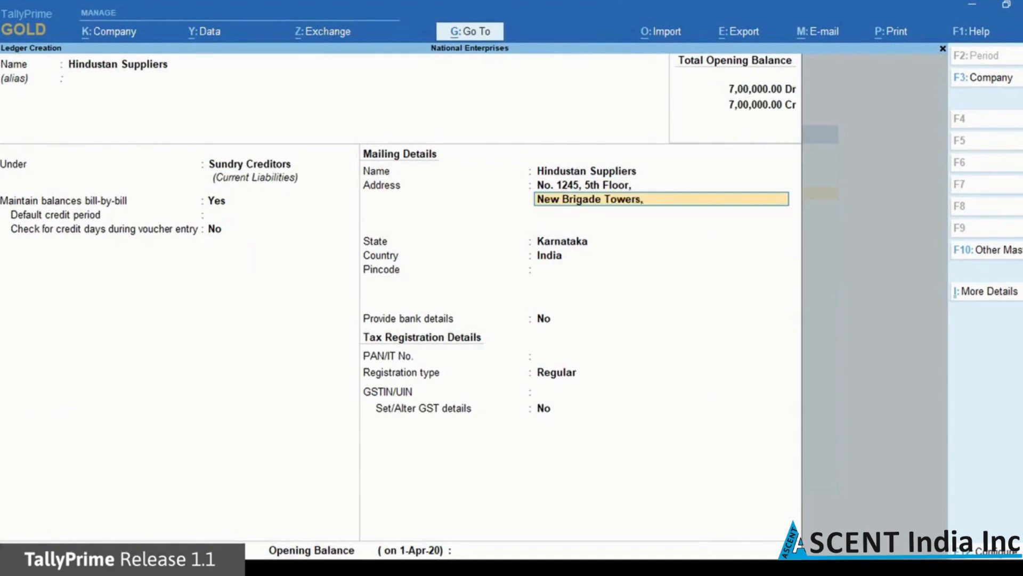
pyautogui.press('Return')
pyautogui.write('Bangalore')
pyautogui.press('Return')
pyautogui.press('Return')
pyautogui.press('Return')
pyautogui.press('Return')
pyautogui.write('560025')
pyautogui.press('Return')
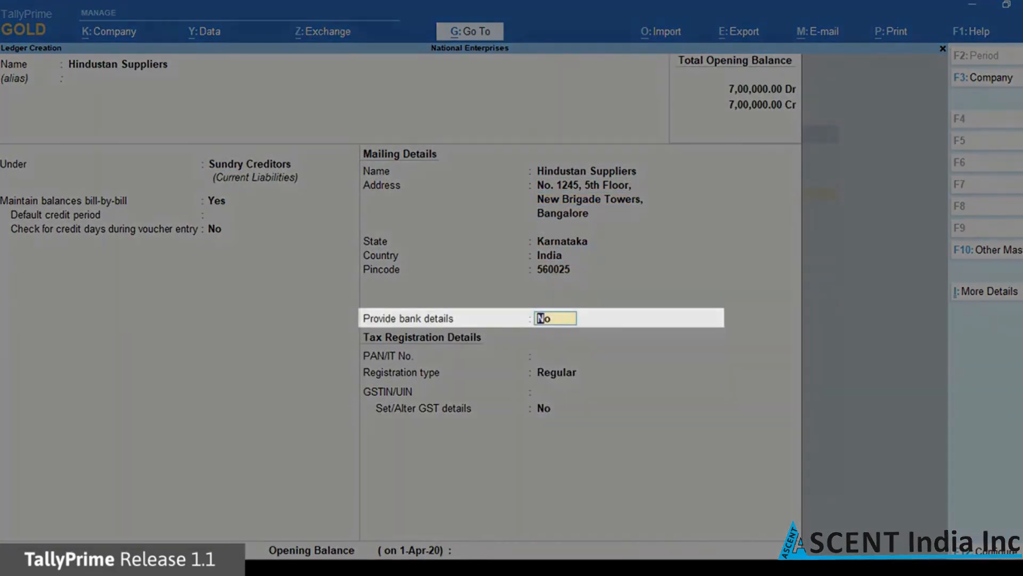
pyautogui.write('yes')
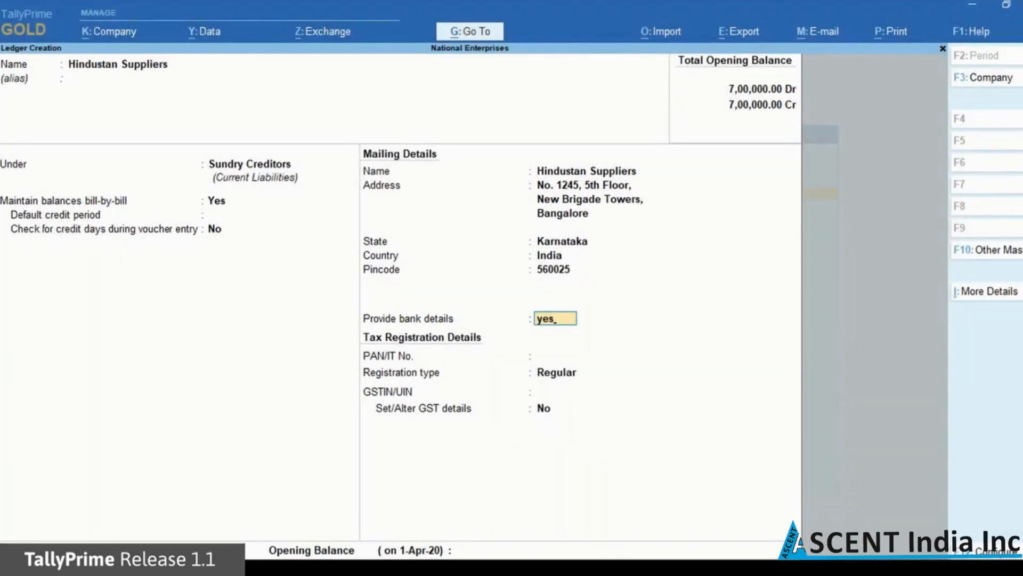
pyautogui.press('Return')
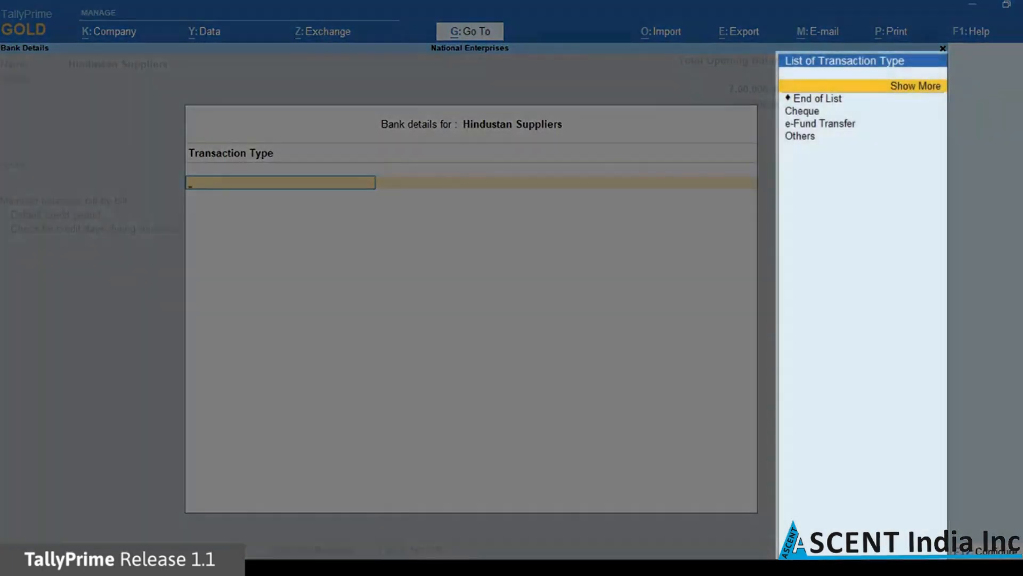
# Set transaction type e-Fund Transfer with the supplier's account number, IFS code HDFC0000123 and HDFC Bank (India)
pyautogui.press('Down')
pyautogui.press('Down')
pyautogui.press('Down')
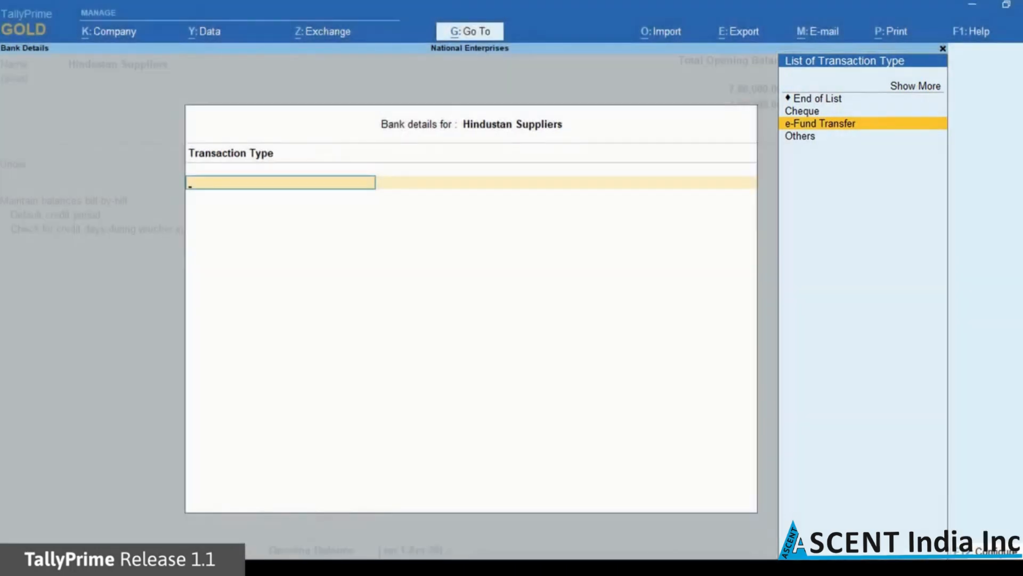
pyautogui.press('Return')
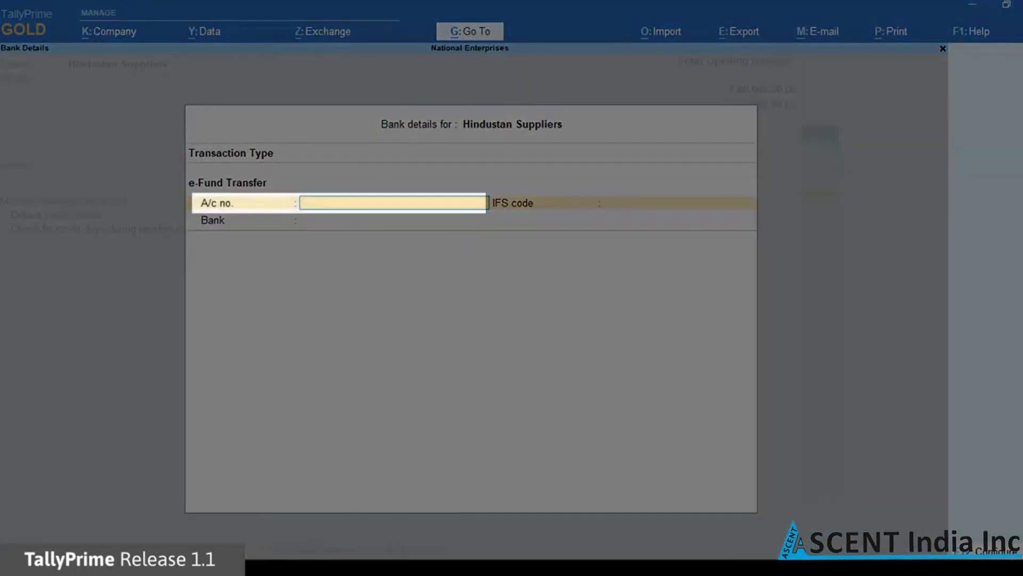
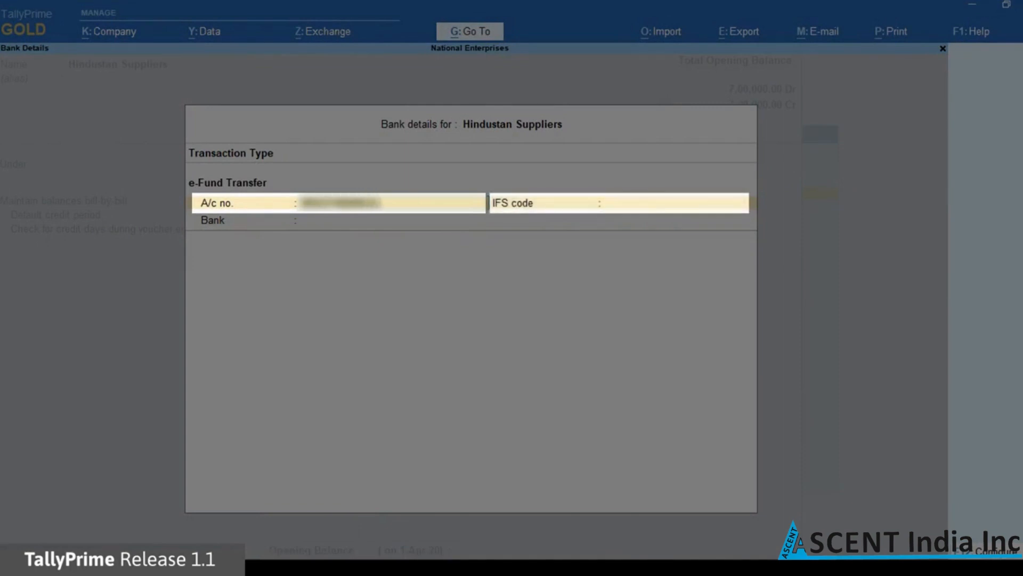
pyautogui.press('Return')
pyautogui.write('HDFC0000123')
pyautogui.press('Return')
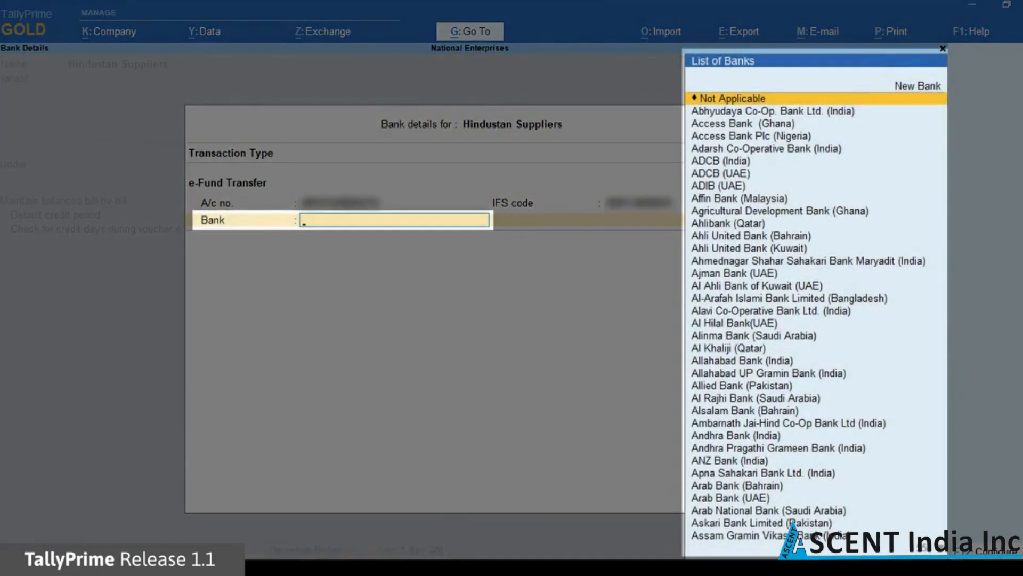
pyautogui.write('Hdfc')
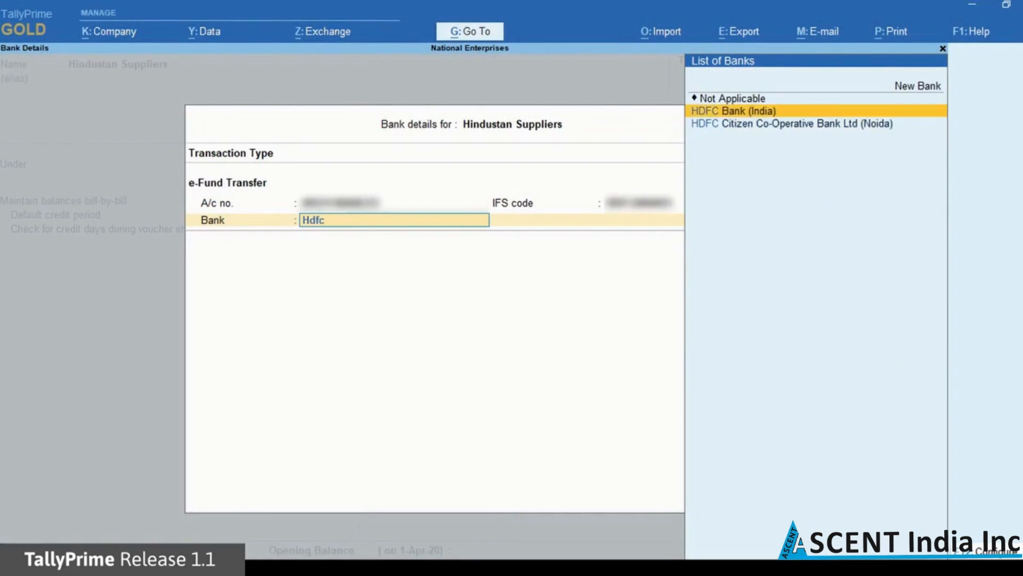
pyautogui.press('Return')
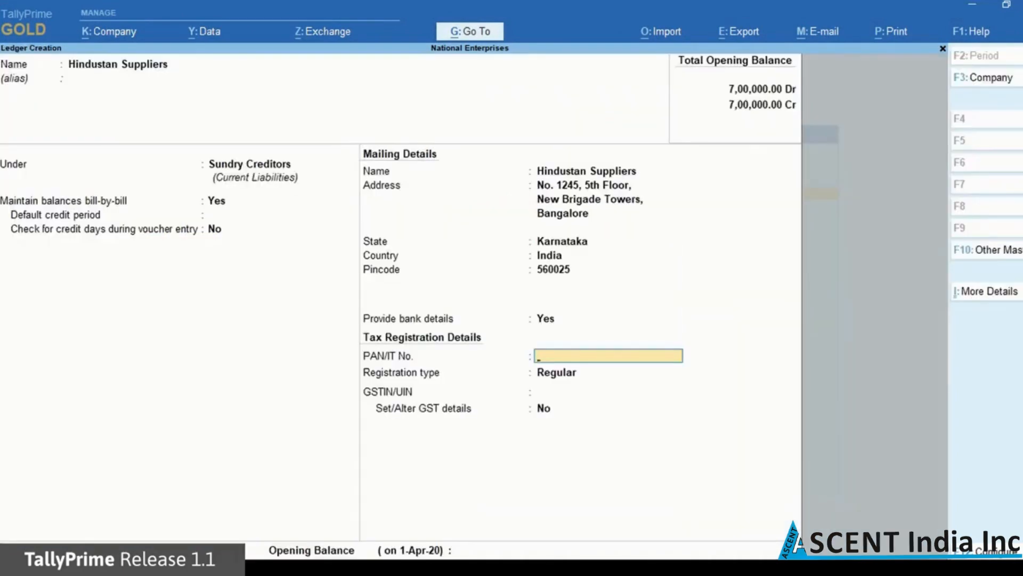
# Accept the Hindustan Suppliers ledger with Ctrl+A
pyautogui.hotkey('ctrl', 'a')
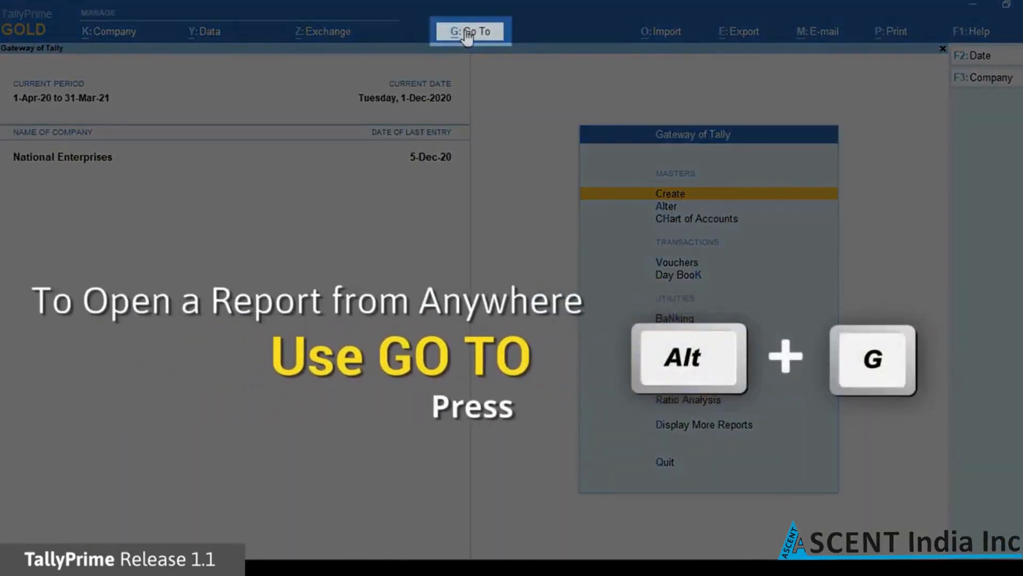
# Create a new Payment voucher
pyautogui.click(468, 33)
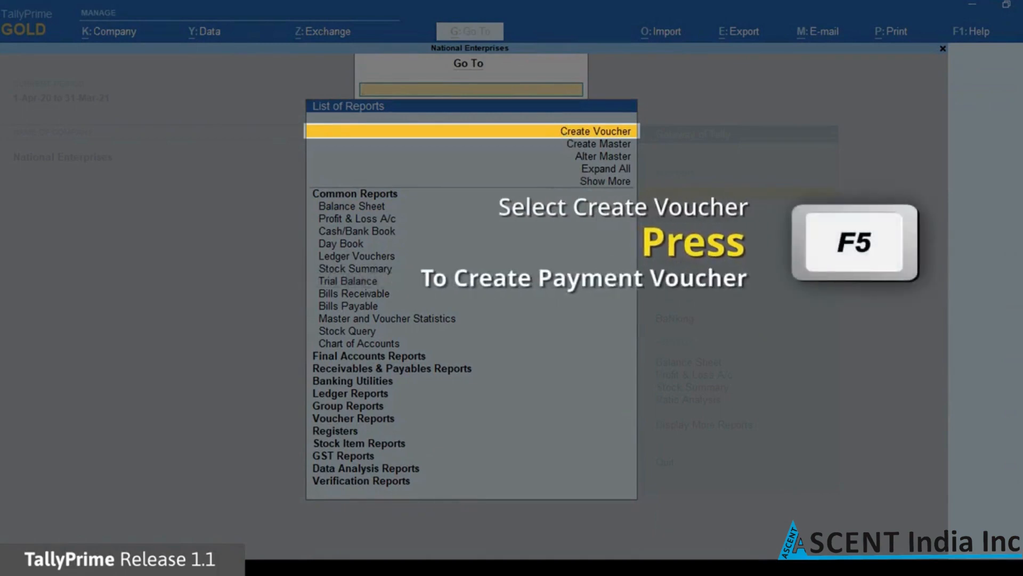
pyautogui.press('Return')
pyautogui.press('F5')
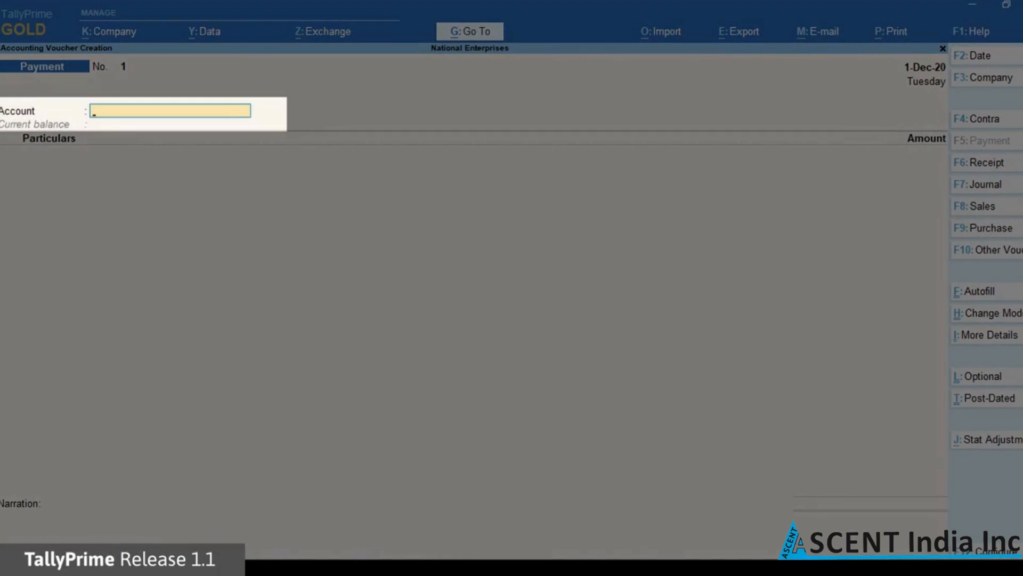
# Pay 12,500 from ICICI Bank to Hindustan Suppliers
pyautogui.write('Ic')
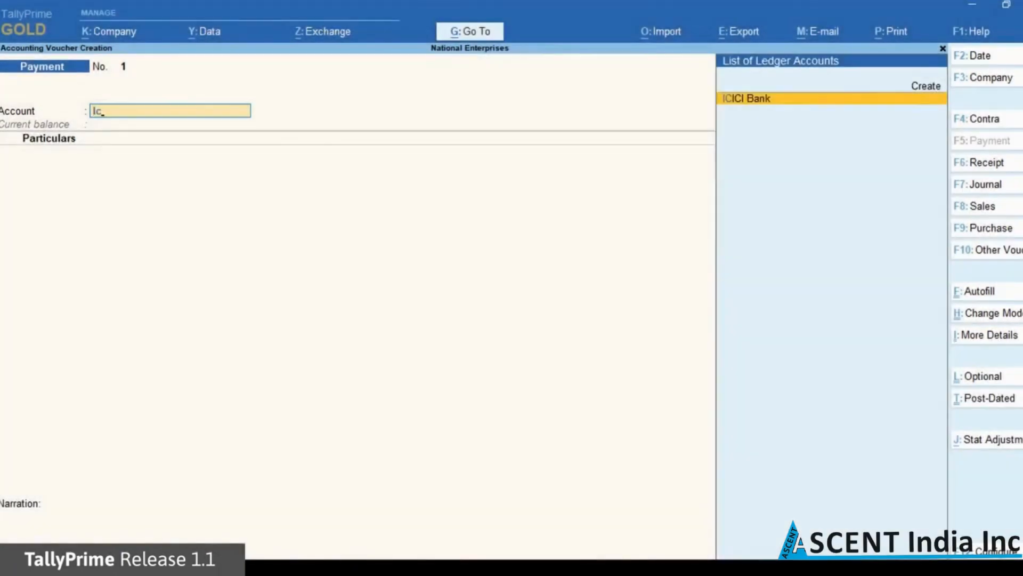
pyautogui.press('Return')
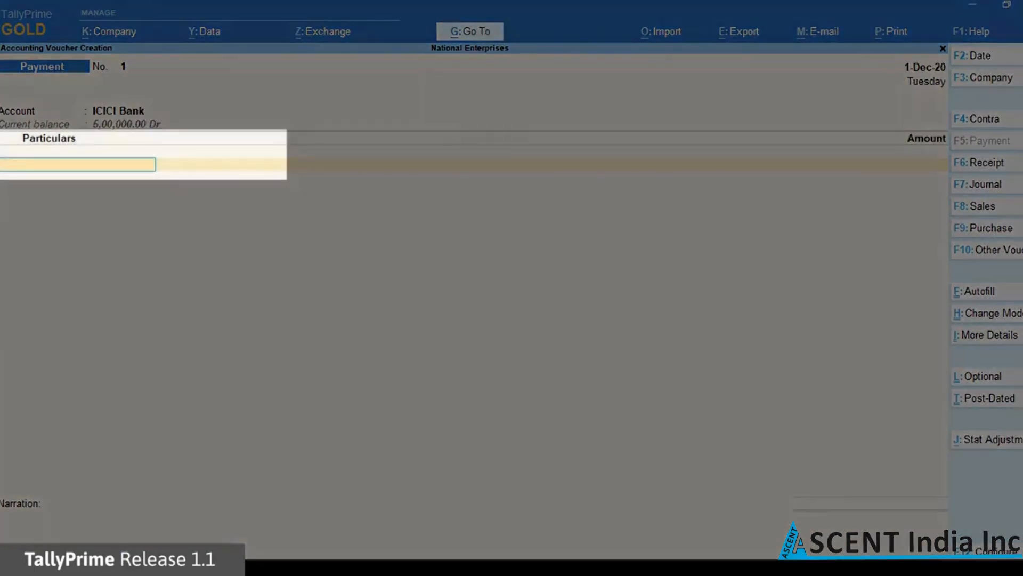
pyautogui.write('Hi')
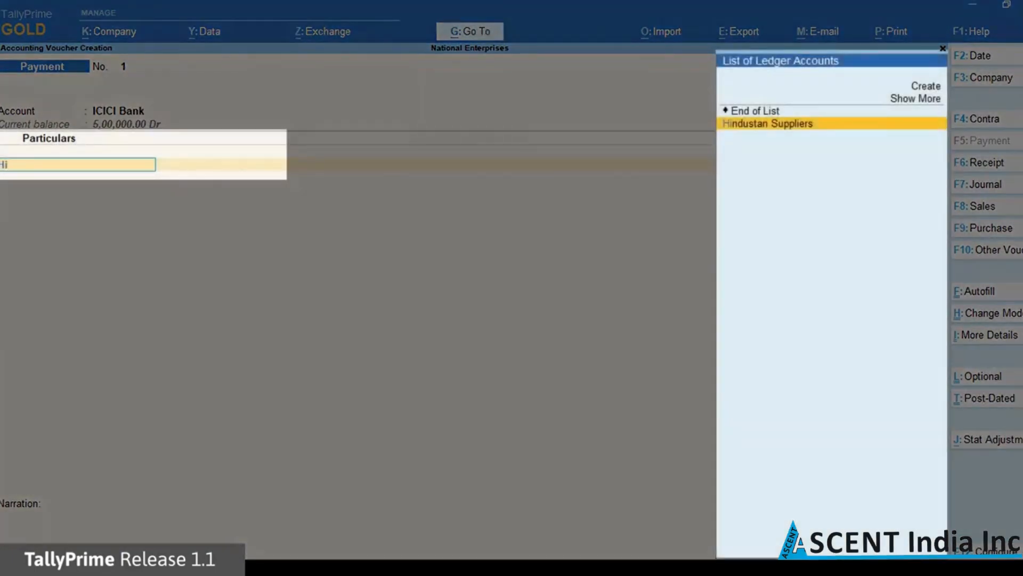
pyautogui.press('Return')
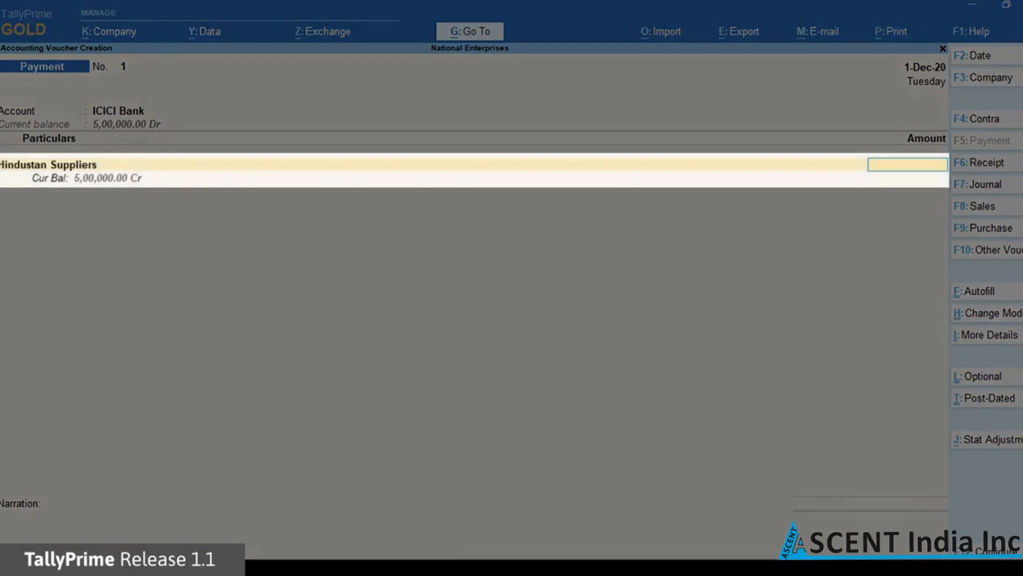
pyautogui.write('12,5')
pyautogui.write('00')
pyautogui.press('Return')
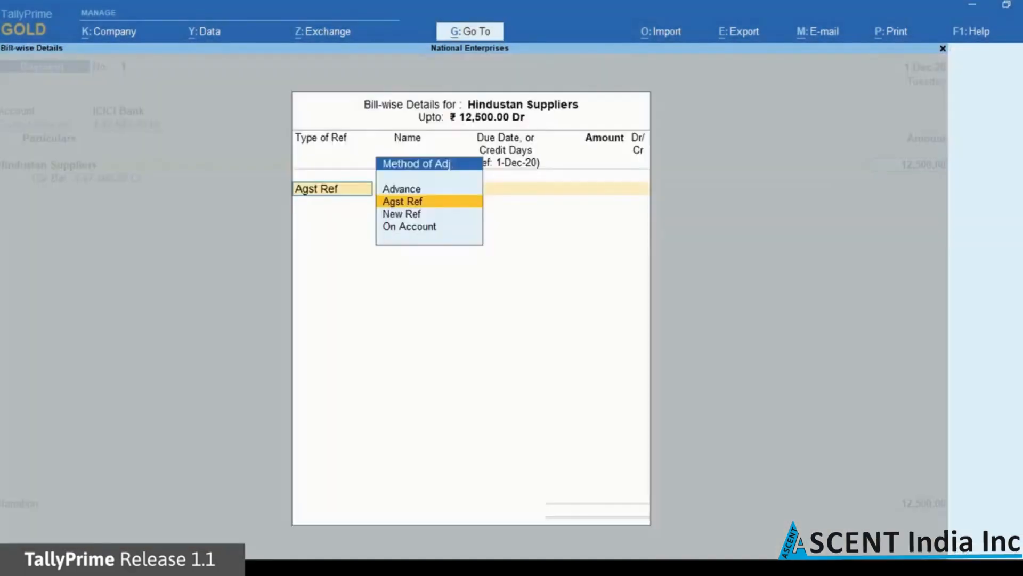
# Adjust the 12,500 payment Agst Ref bill HS/212312/19-20 and accept its e-Fund Transfer bank allocation
pyautogui.press('Return')
pyautogui.press('Return')
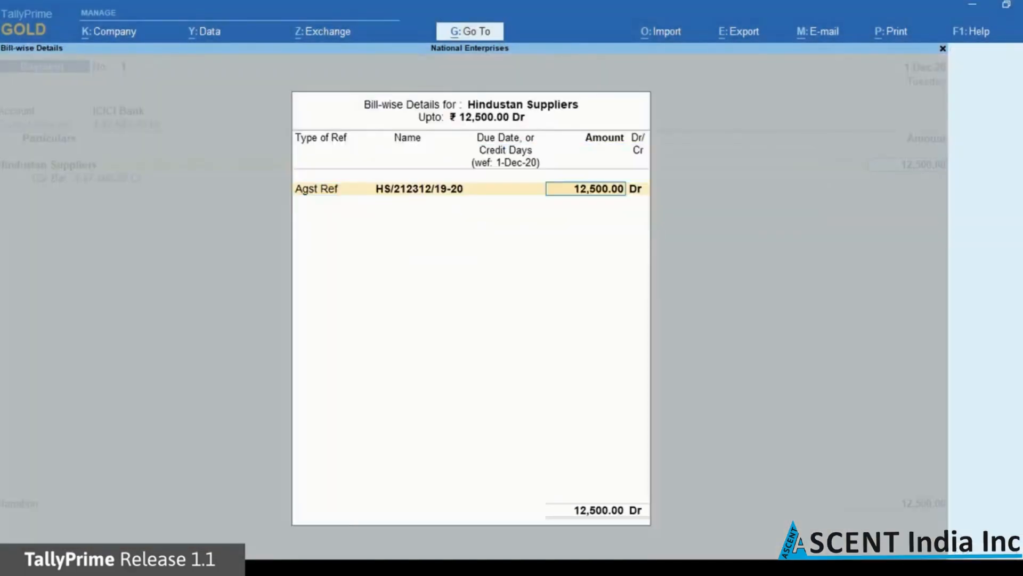
pyautogui.press('Return')
pyautogui.press('Return')
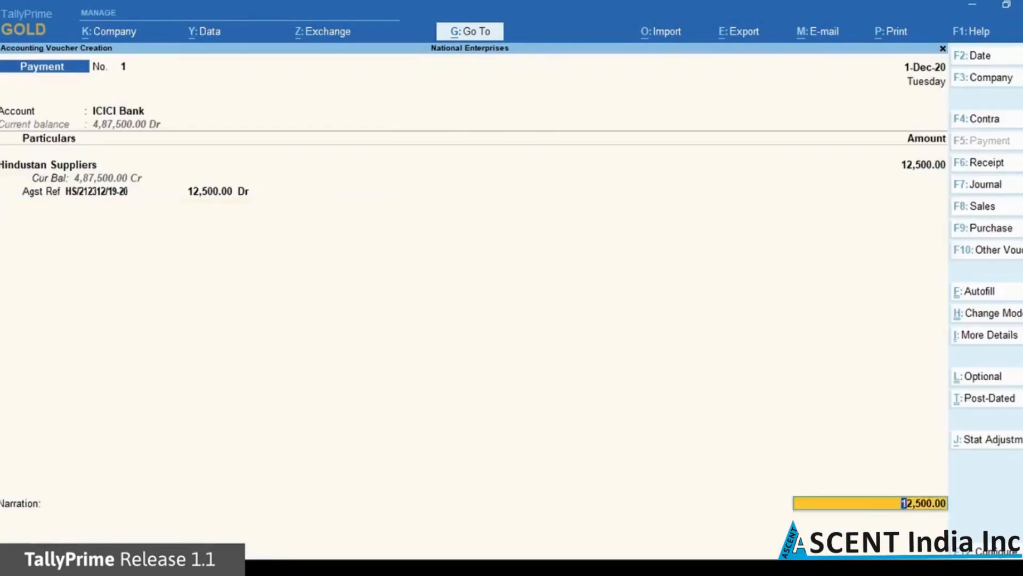
pyautogui.press('Return')
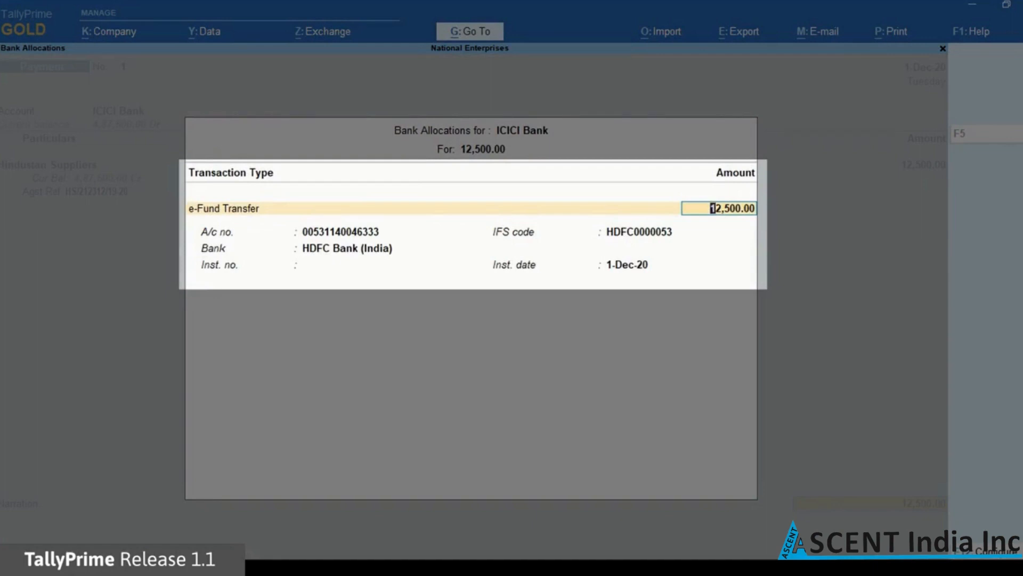
pyautogui.press('Return')
pyautogui.press('Return')
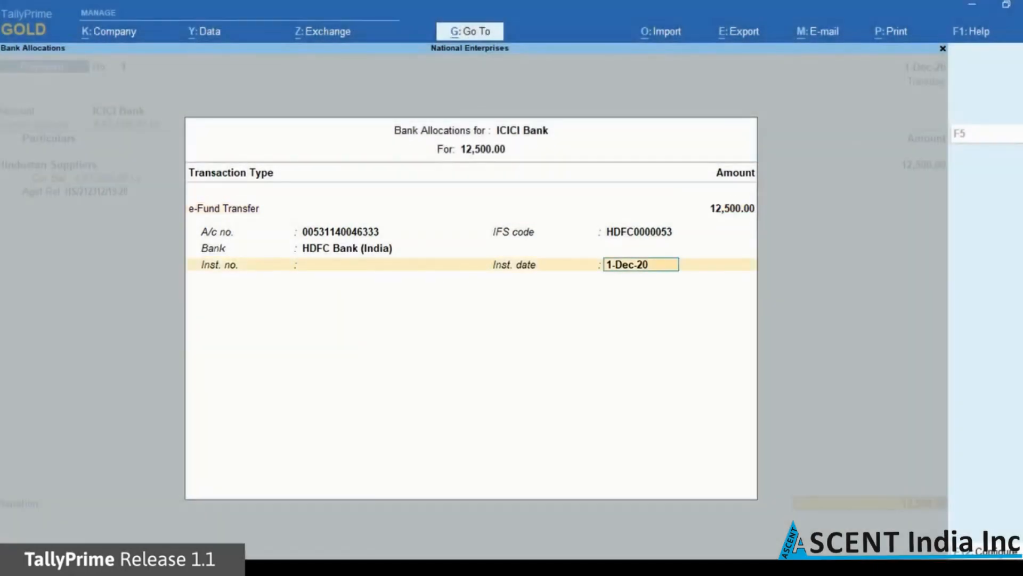
pyautogui.press('Return')
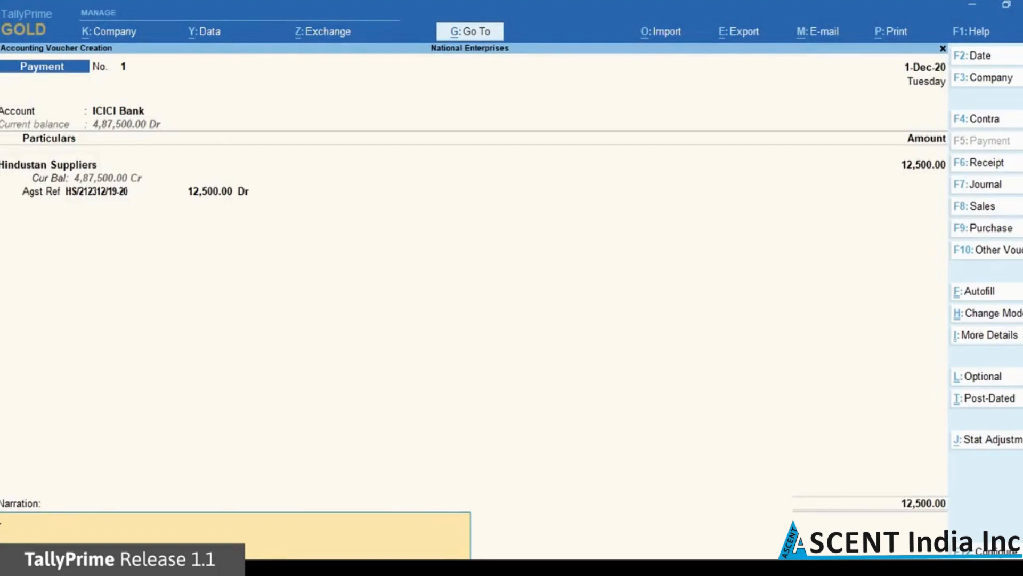
# Save the payment with narration 'Being paid as partial payment towards purchase of steel'
pyautogui.write('Being paid as partial payment towards purchase of steel')
pyautogui.press('Return')
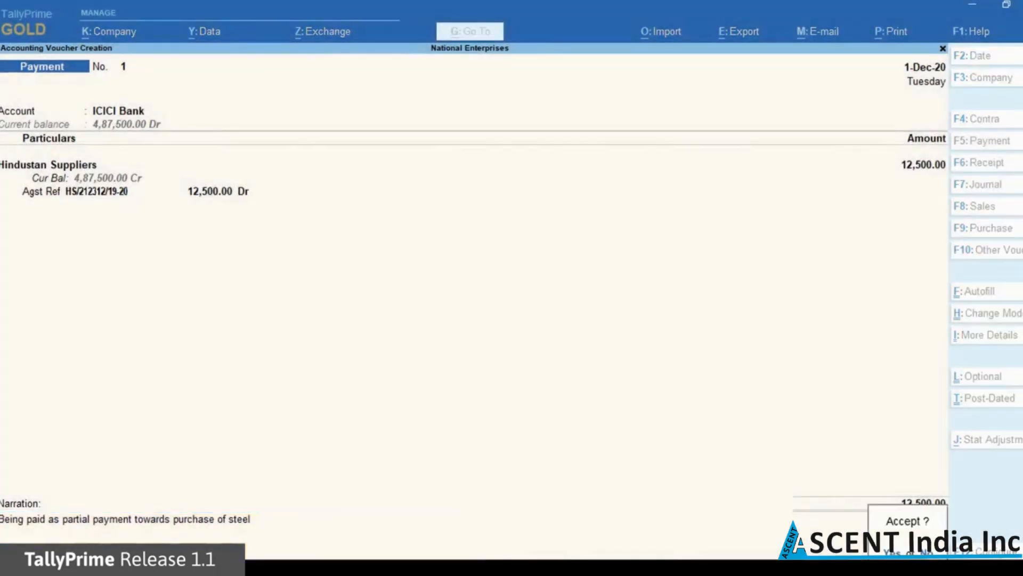
pyautogui.press('Return')
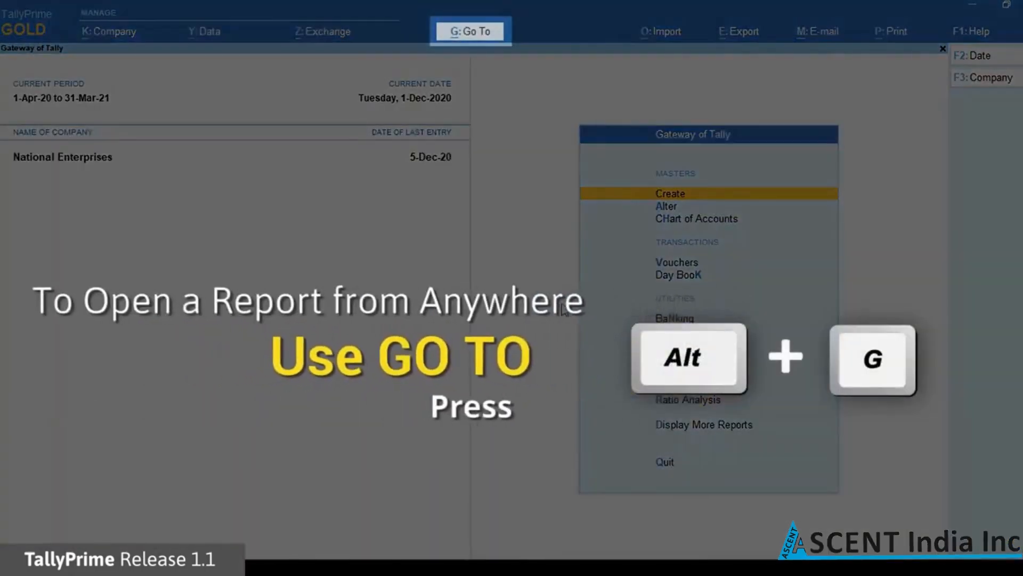
# Open the e-Payments report and move to Ready for sending to bank
pyautogui.click(467, 33)
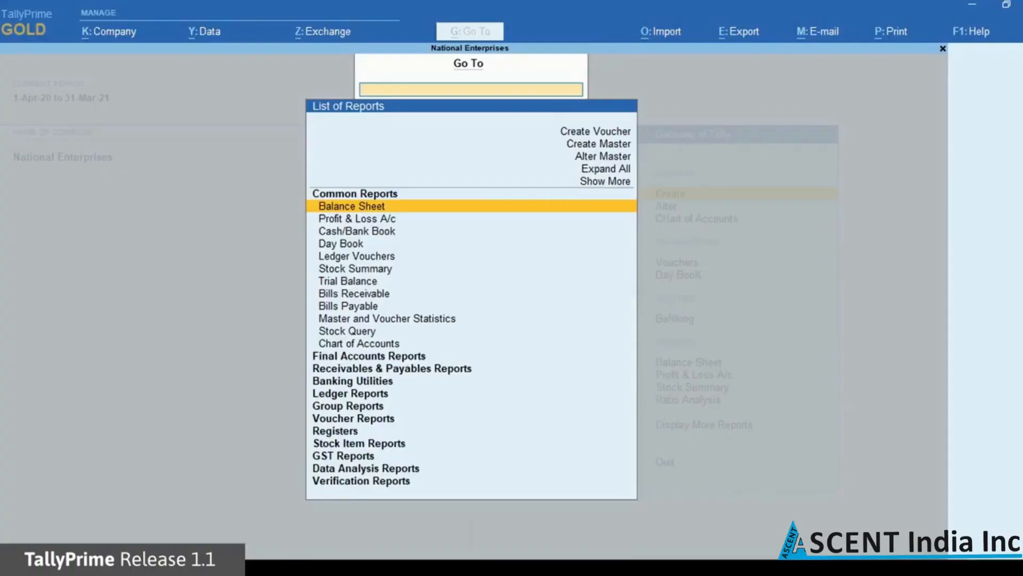
pyautogui.write('Epa')
pyautogui.press('Return')
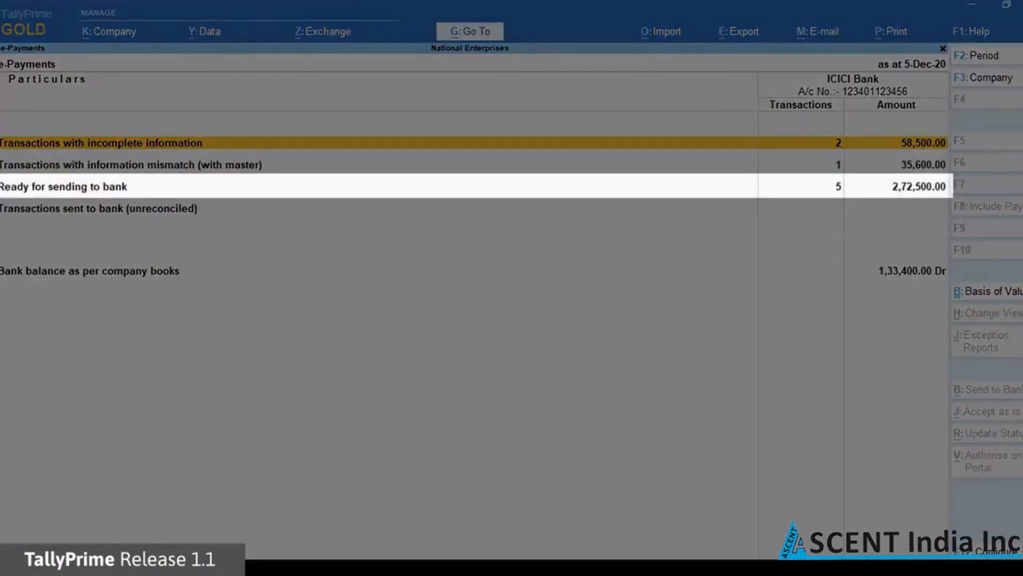
pyautogui.press('Down')
pyautogui.press('Down')
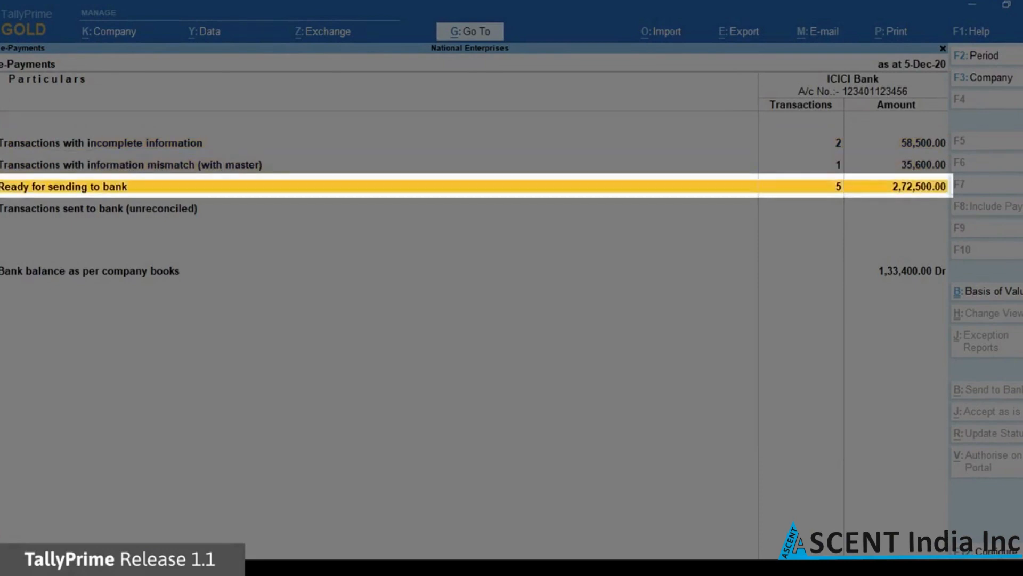
# Export the 1-Dec-20 Hindustan Suppliers payment as an ICICI payment instruction .enc file
pyautogui.press('Return')
pyautogui.press('Down')
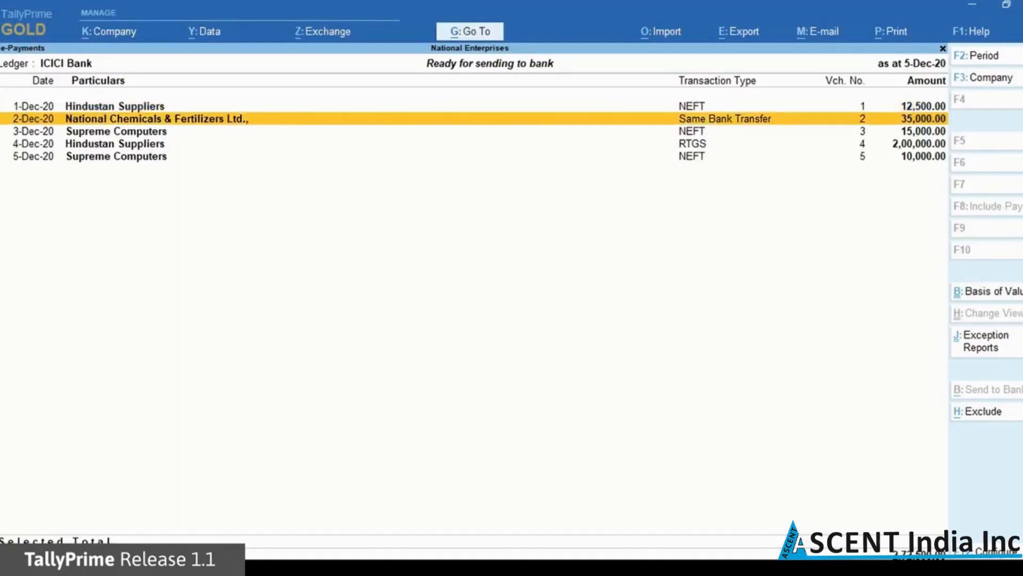
pyautogui.press('Up')
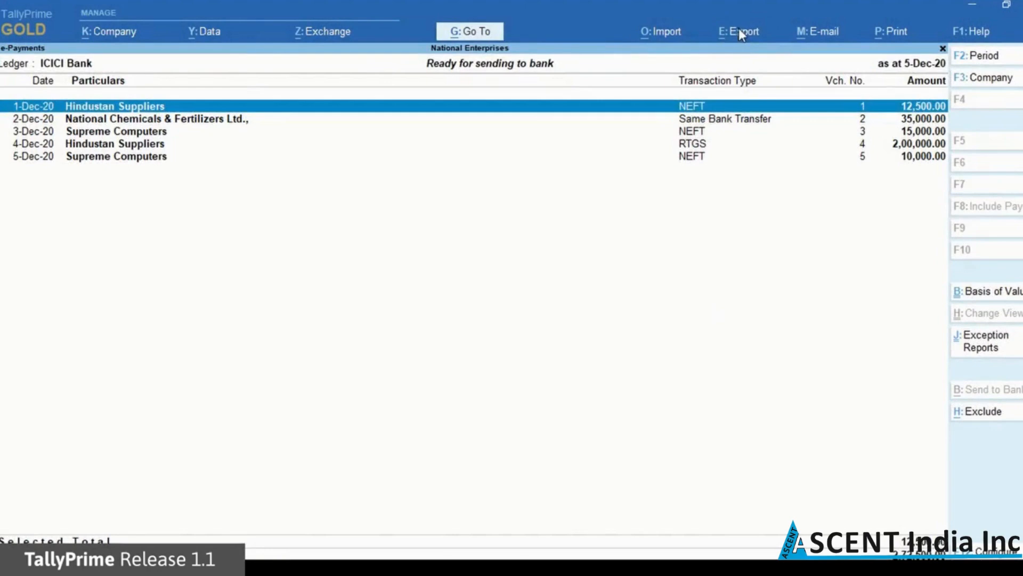
pyautogui.click(740, 31)
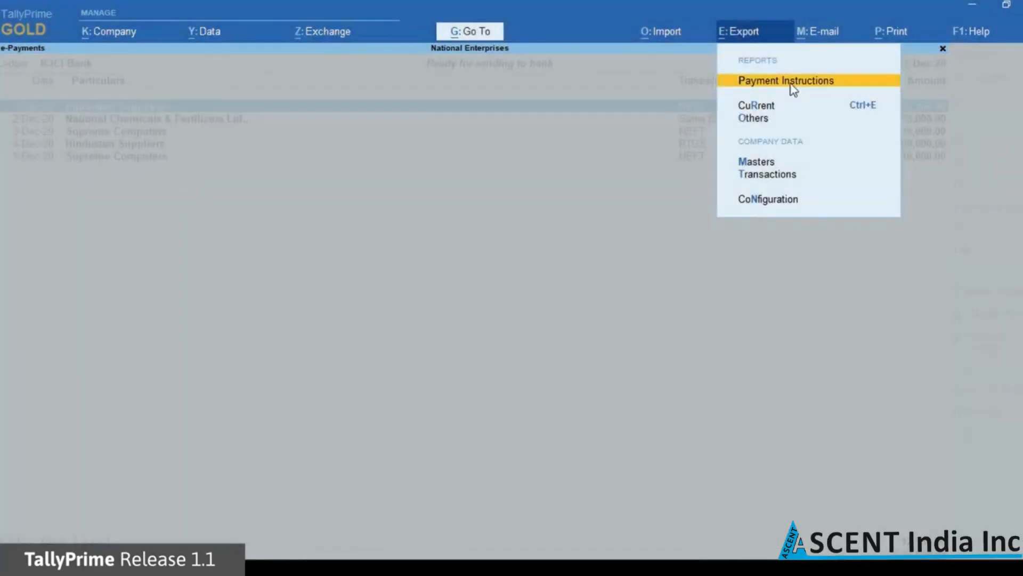
pyautogui.click(791, 83)
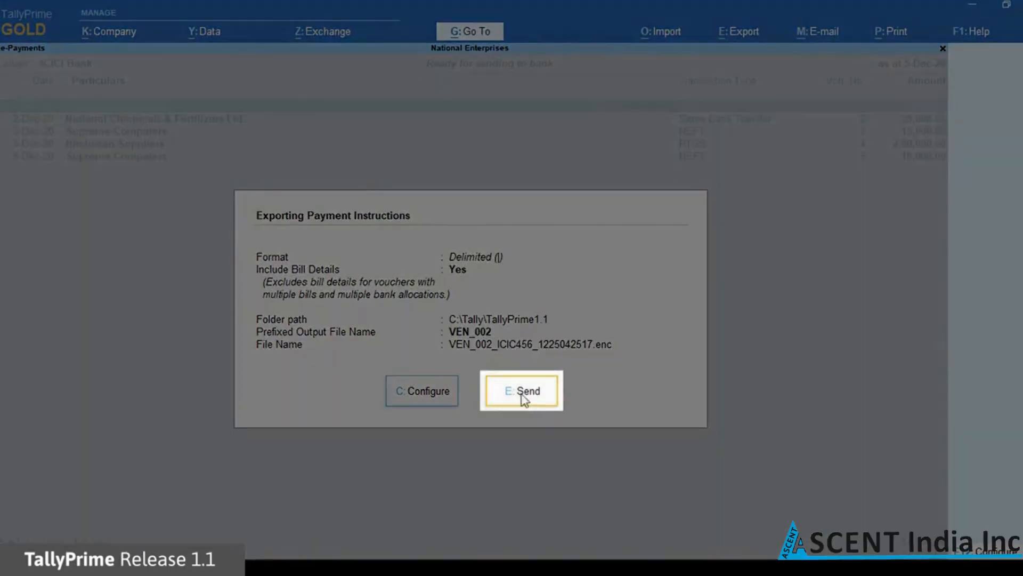
pyautogui.click(524, 400)
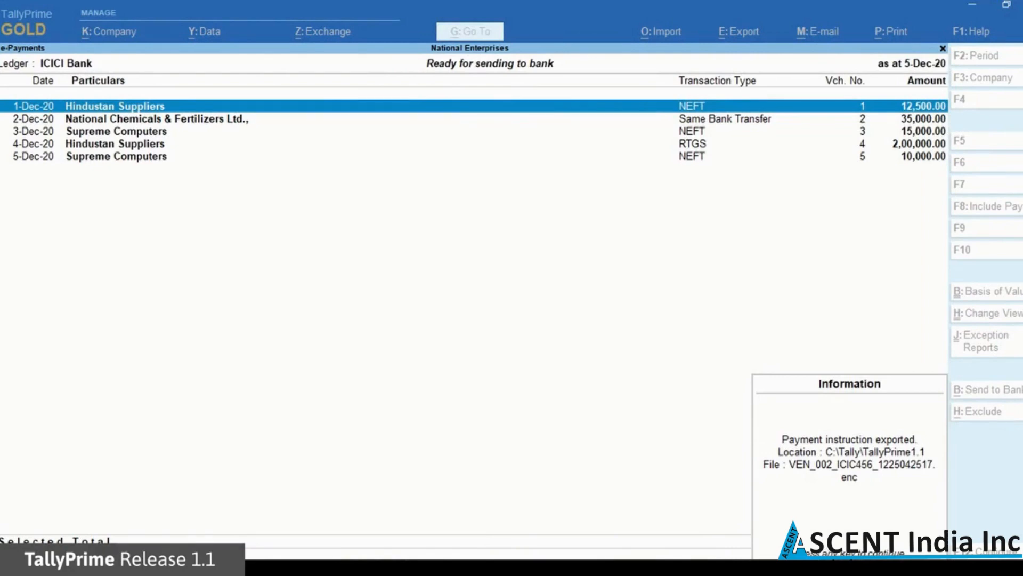
# Dismiss the export confirmation and review the unreconciled transactions sent to bank
pyautogui.press('Return')
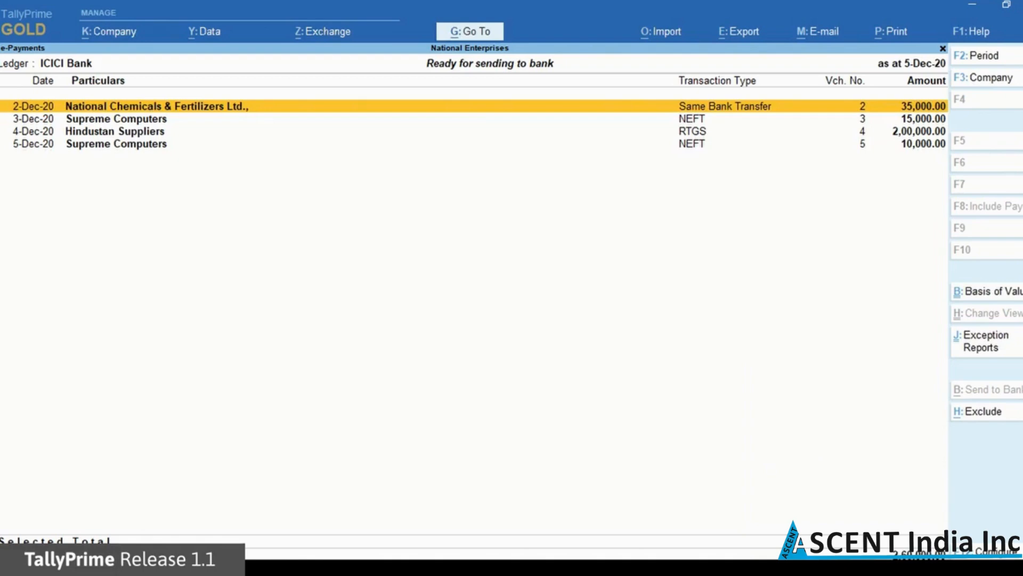
pyautogui.press('Escape')
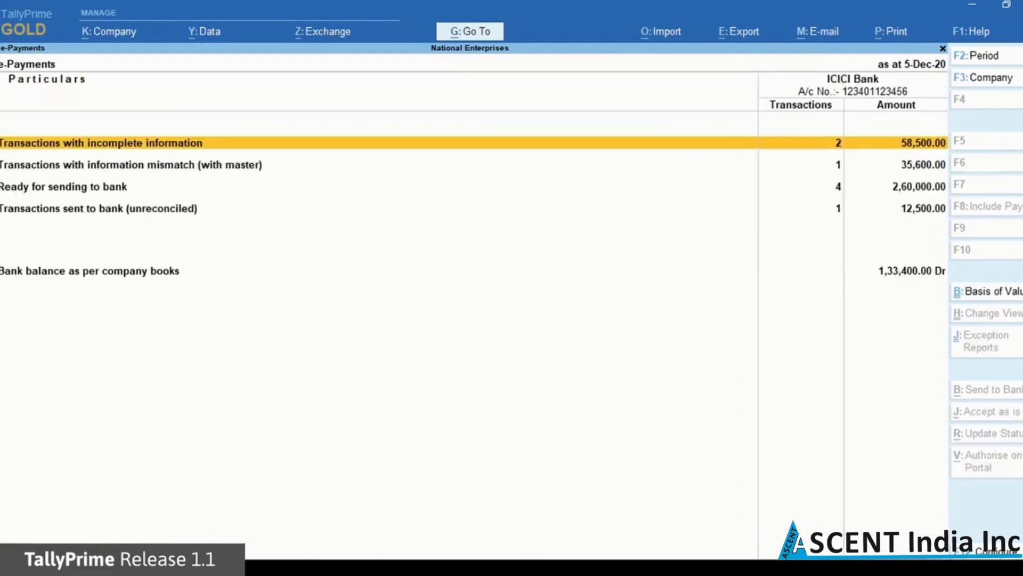
pyautogui.press('Down')
pyautogui.press('Down')
pyautogui.press('Down')
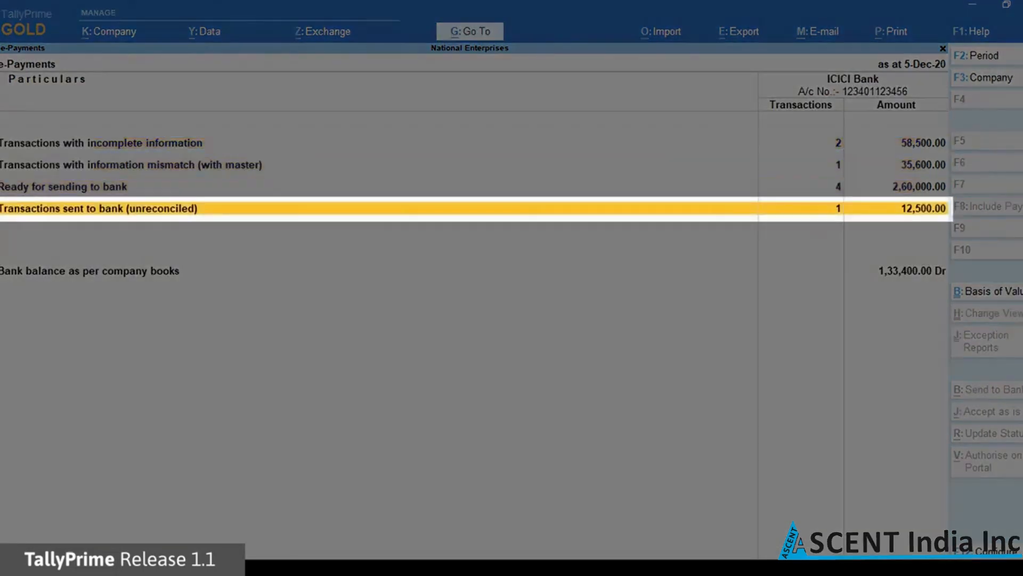
pyautogui.press('Return')
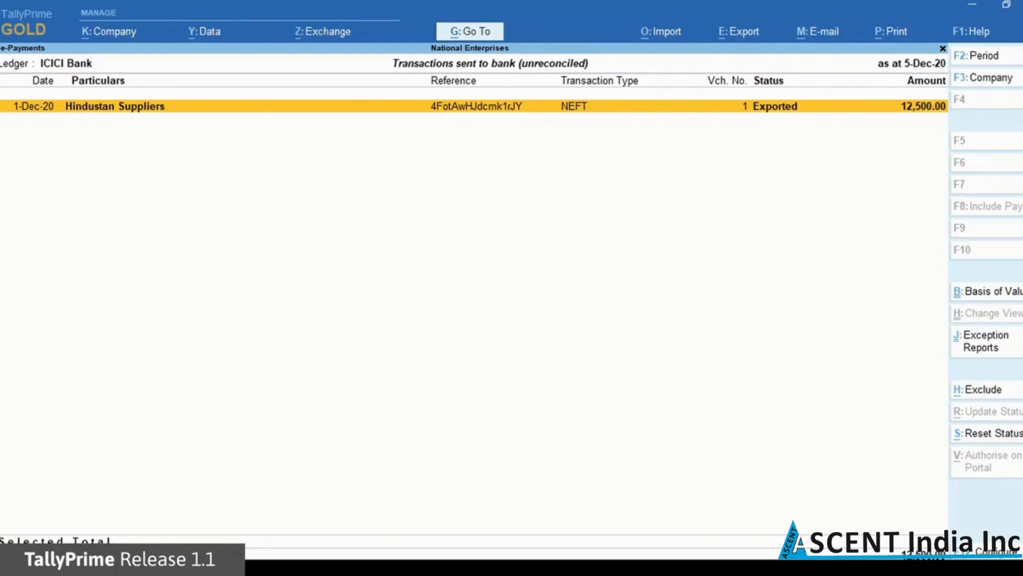
pyautogui.press('Escape')
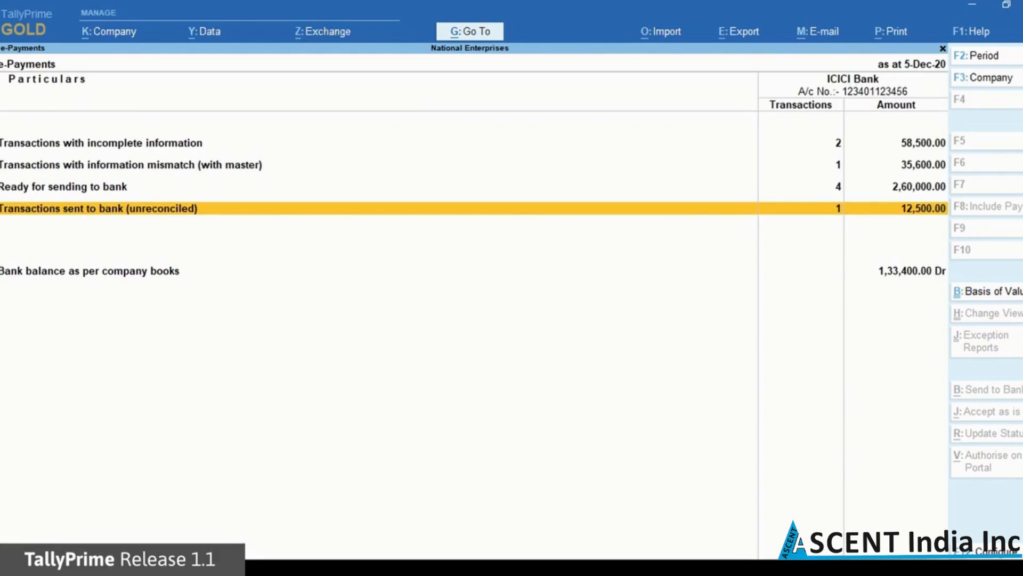
# Review the transactions with incomplete information, including Hindustan Suppliers' missing-detail error
pyautogui.press('Up')
pyautogui.press('Up')
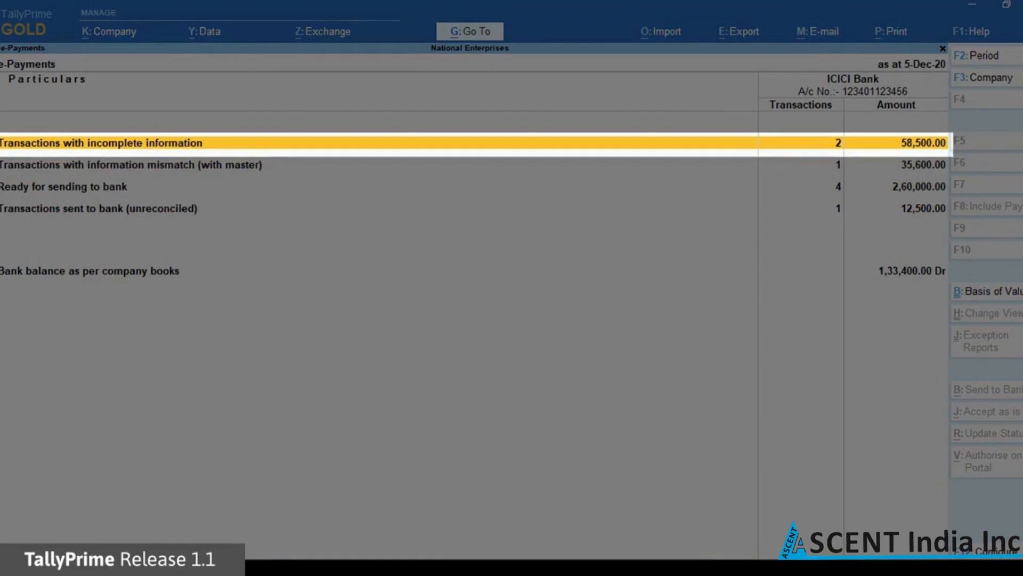
pyautogui.press('Return')
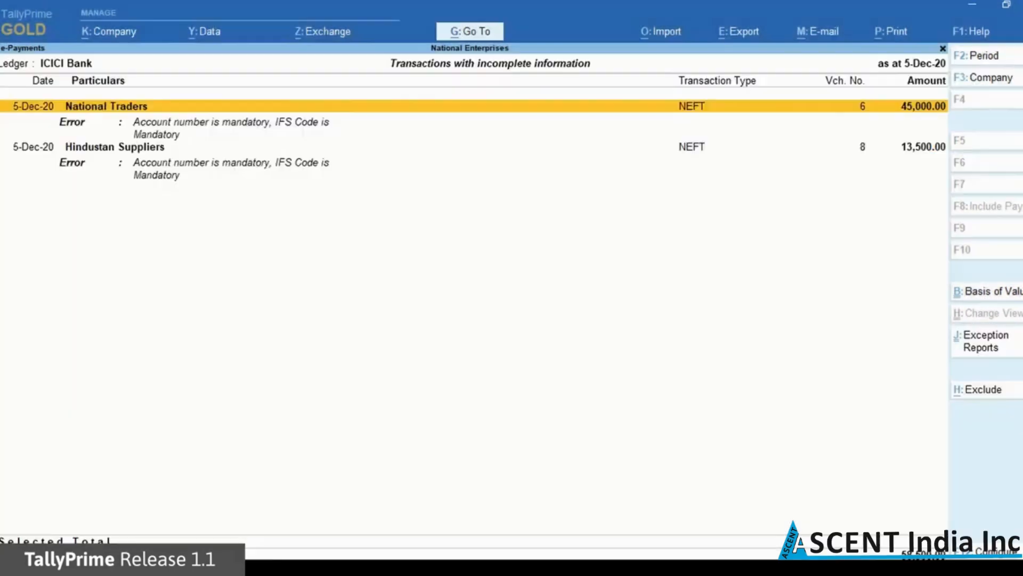
pyautogui.press('Down')
pyautogui.press('Down')
pyautogui.press('Down')
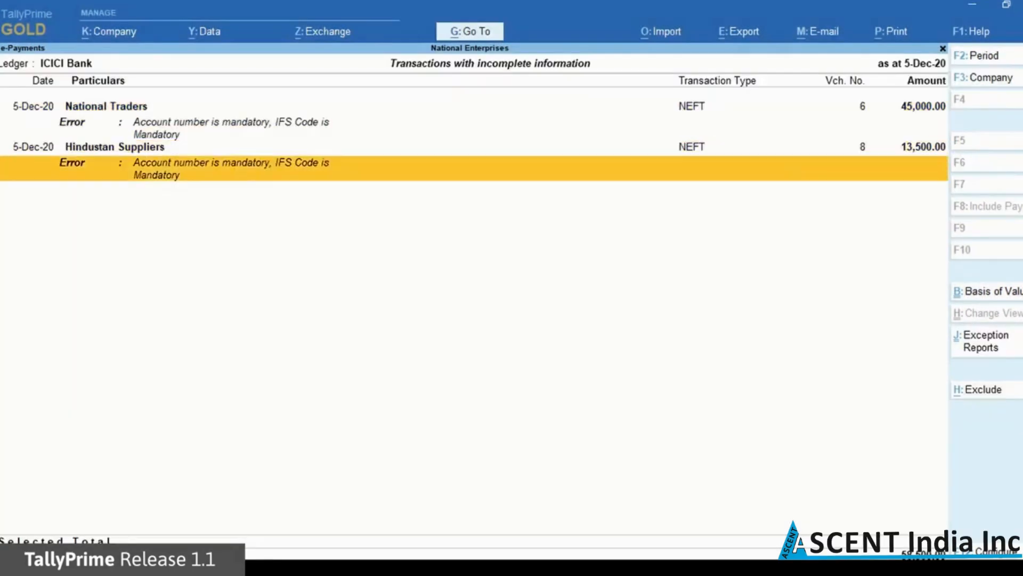
pyautogui.press('Up')
pyautogui.press('Up')
pyautogui.press('Up')
pyautogui.press('Escape')
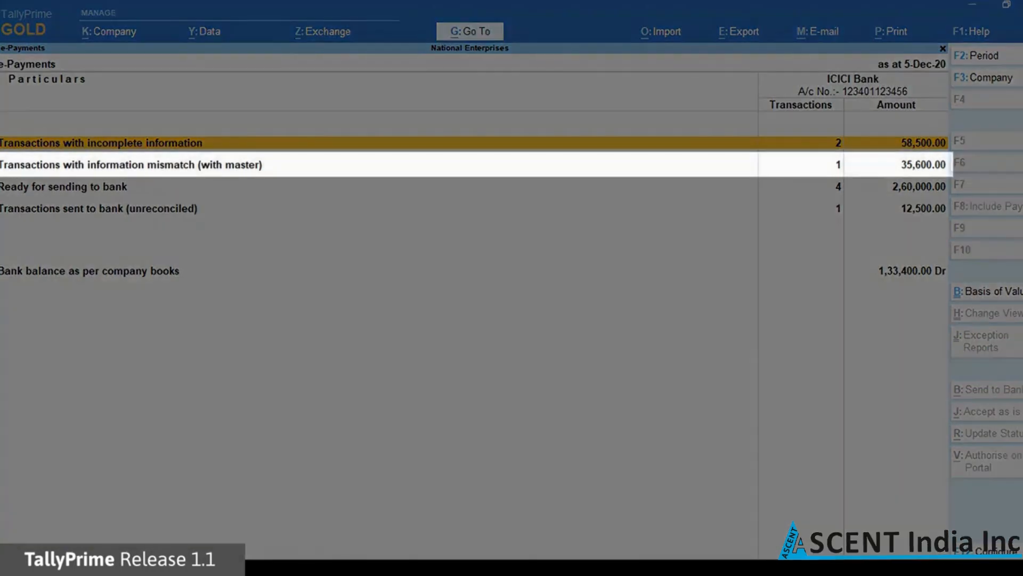
# Check the master-mismatch transactions, then reopen the incomplete list at Hindustan Suppliers' payment
pyautogui.press('Down')
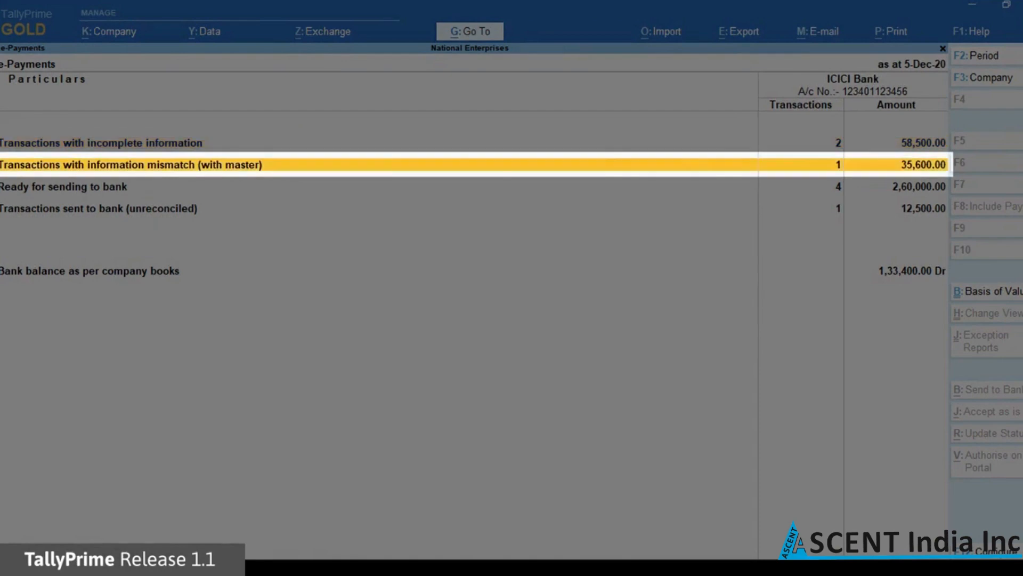
pyautogui.press('Return')
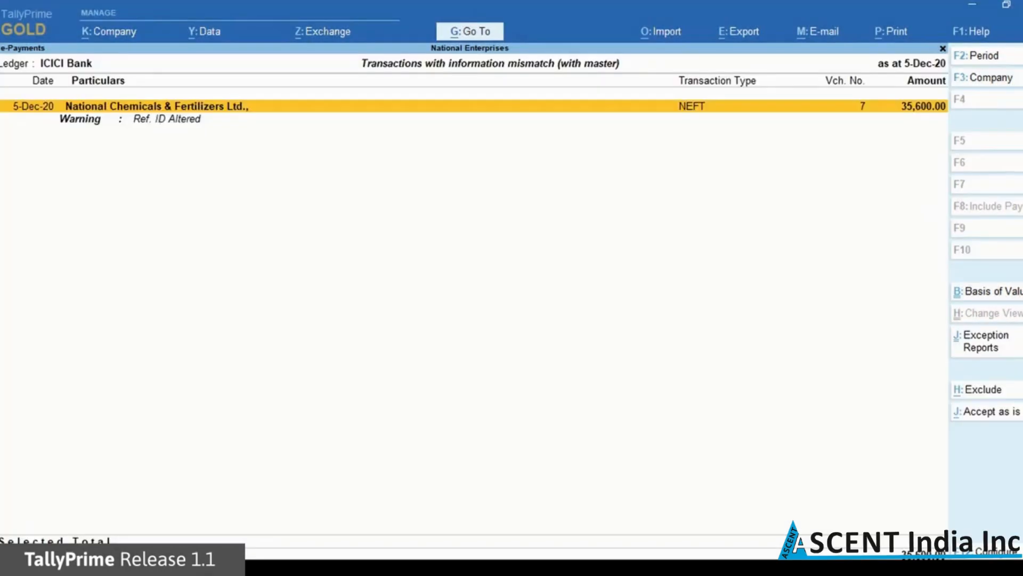
pyautogui.press('Escape')
pyautogui.press('Down')
pyautogui.press('Up')
pyautogui.press('Up')
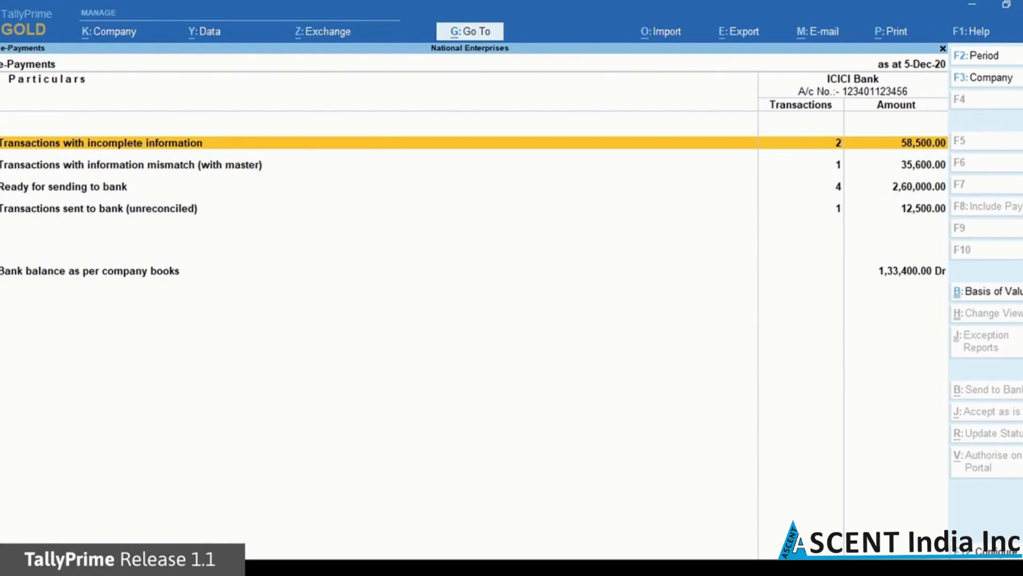
pyautogui.press('Return')
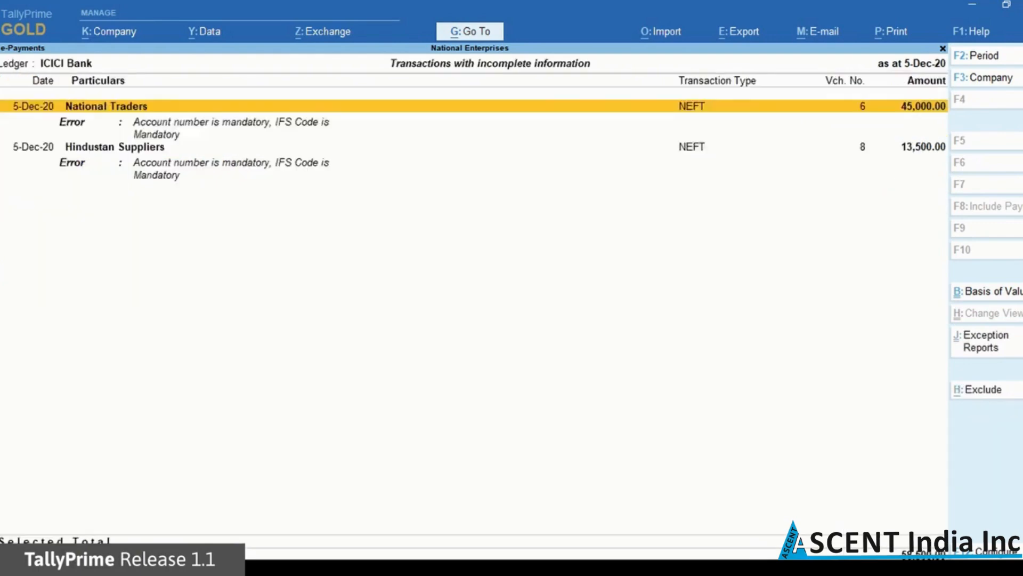
pyautogui.press('Down')
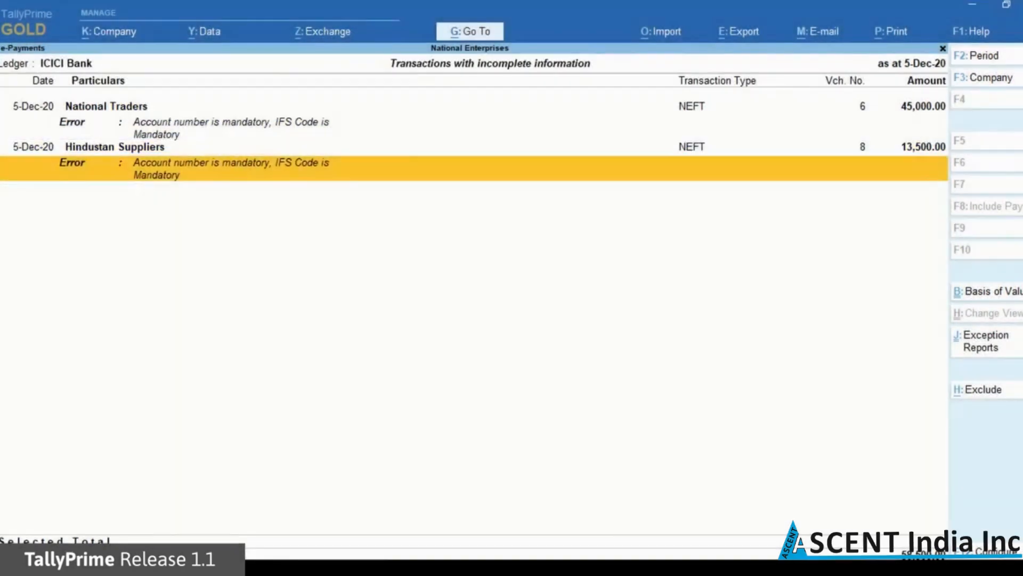
# Copy Hindustan Suppliers' account number and IFS code from master into the payment's bank allocation
pyautogui.press('Return')
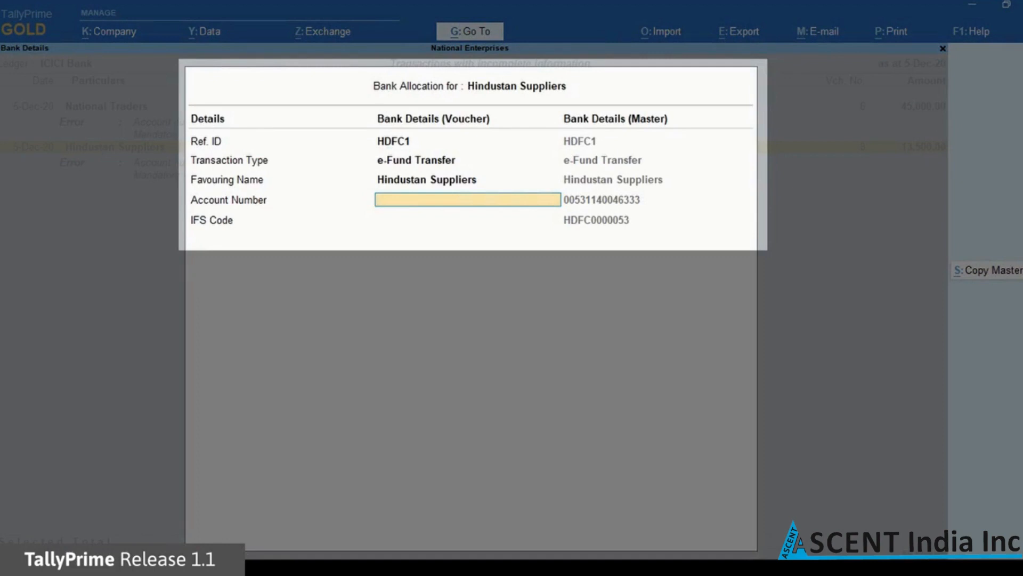
pyautogui.click(1002, 272)
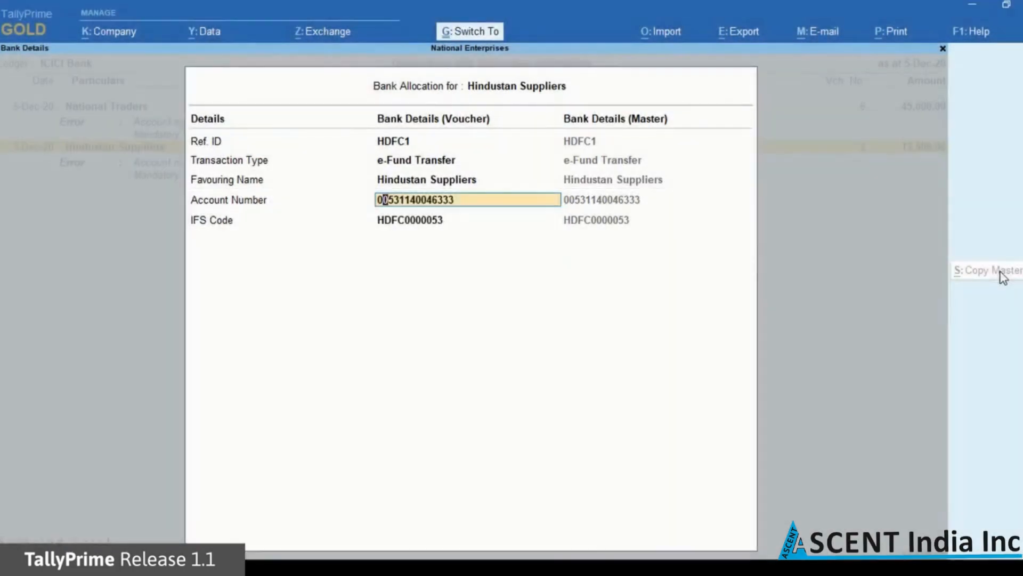
pyautogui.press('Return')
pyautogui.press('Return')
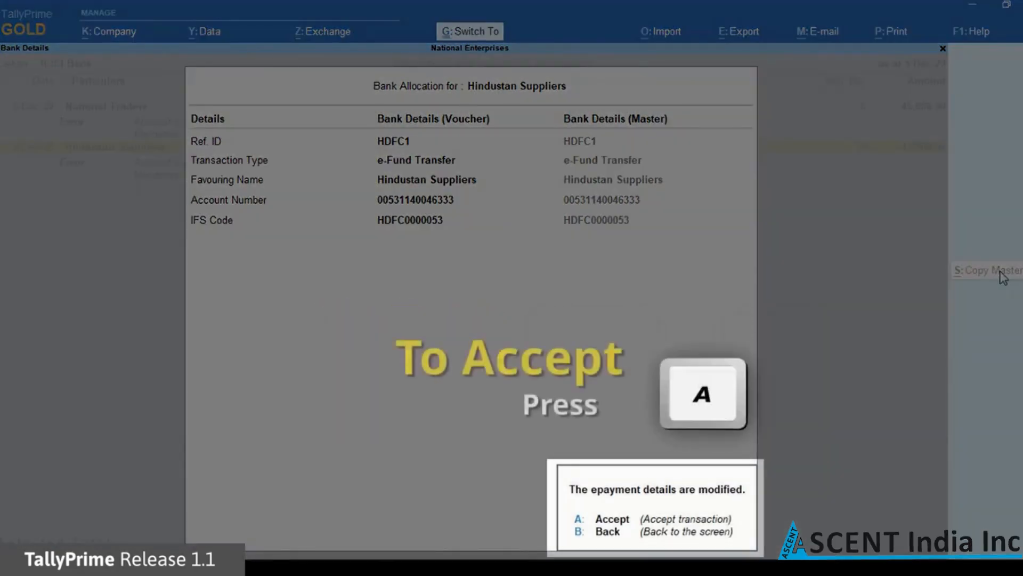
pyautogui.press('a')
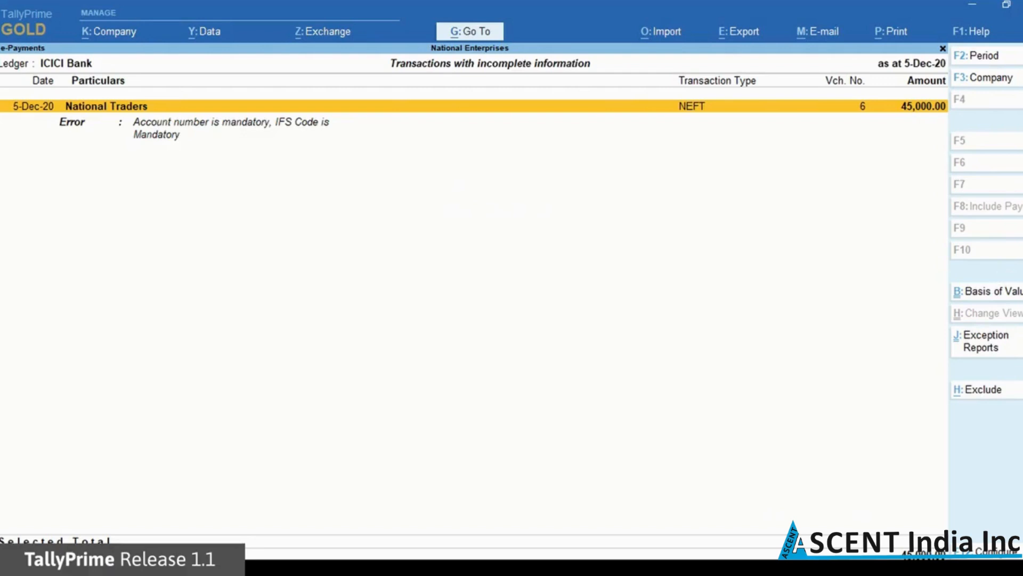
pyautogui.press('Escape')
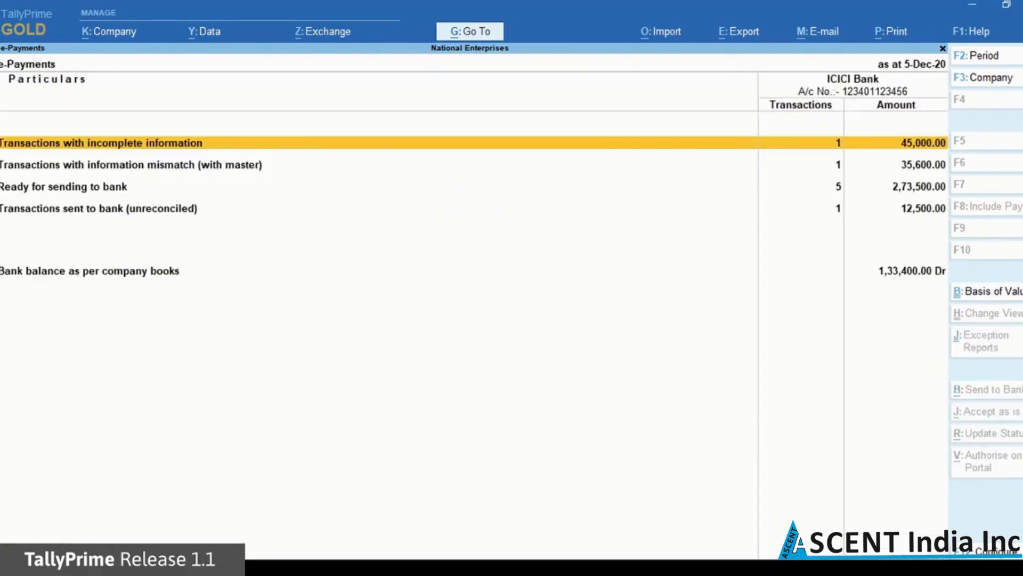
# Confirm the 13,500 Hindustan Suppliers payment now appears under Ready for sending to bank
pyautogui.press('Down')
pyautogui.press('Down')
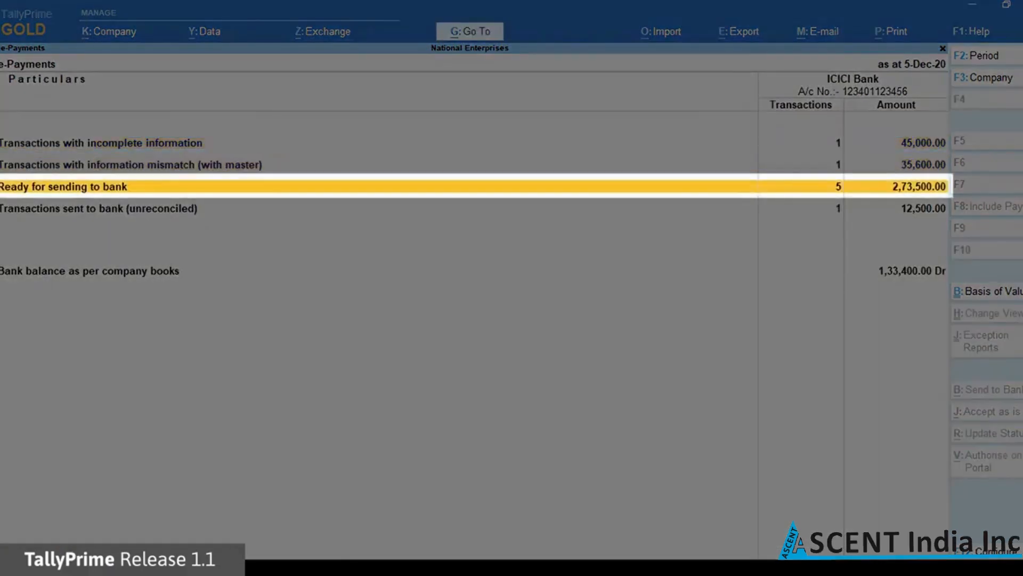
pyautogui.press('Return')
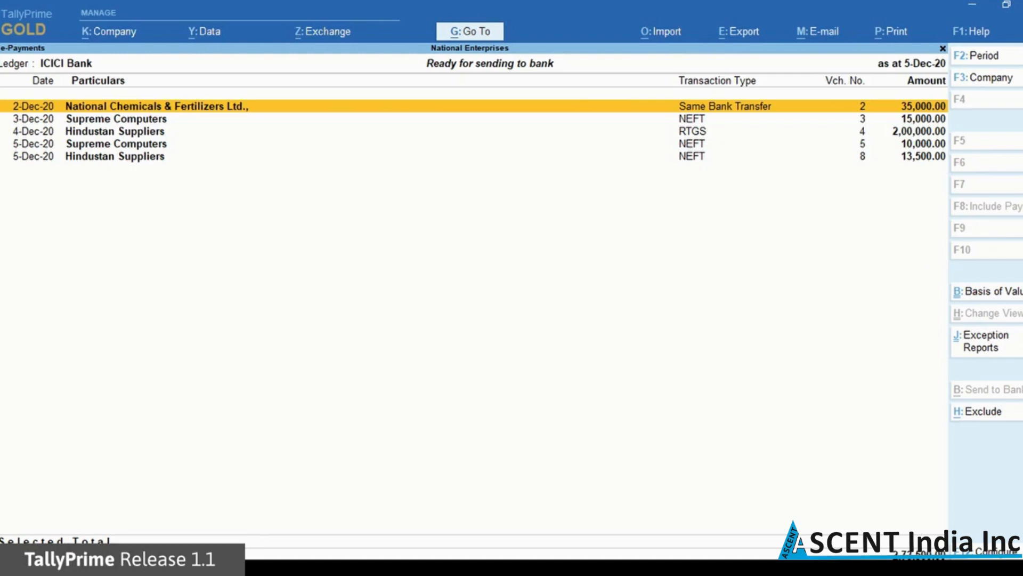
pyautogui.press('Down')
pyautogui.press('Down')
pyautogui.press('Down')
pyautogui.press('Down')
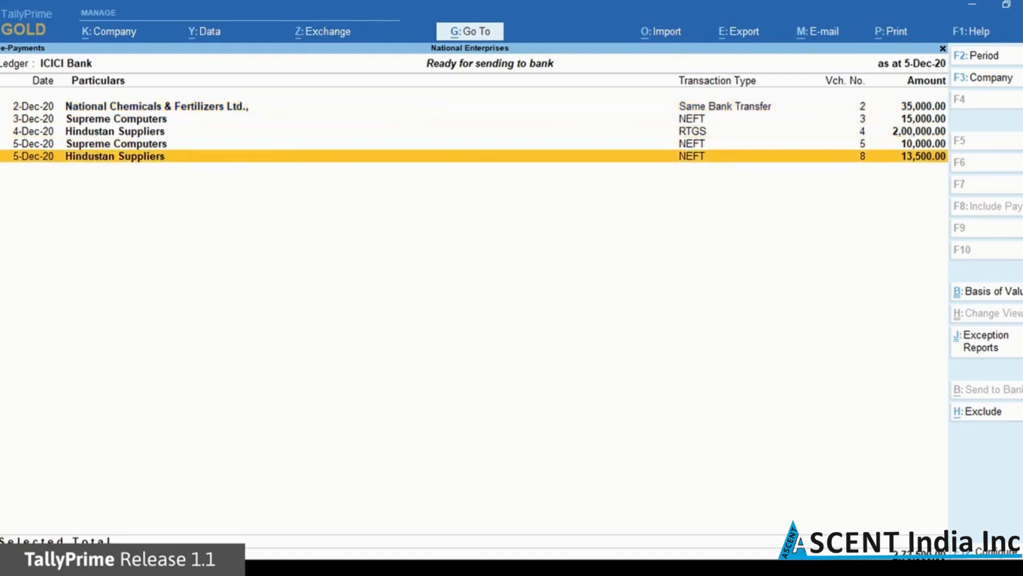
# Close the Ready for sending to bank list
pyautogui.press('Escape')
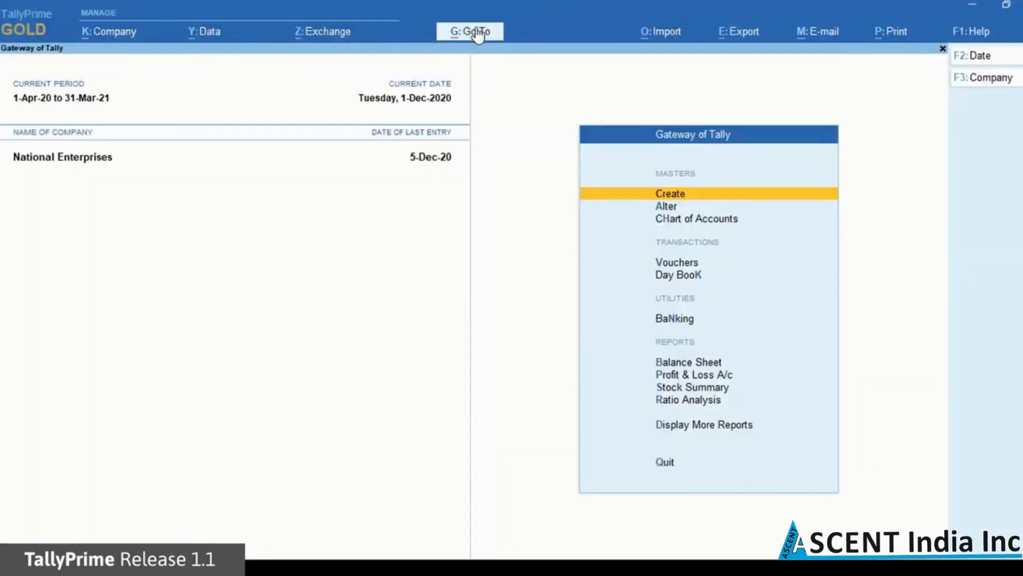
# Open e-Payments' Transactions sent to bank (unreconciled) list
pyautogui.click(479, 34)
pyautogui.write('Epa')
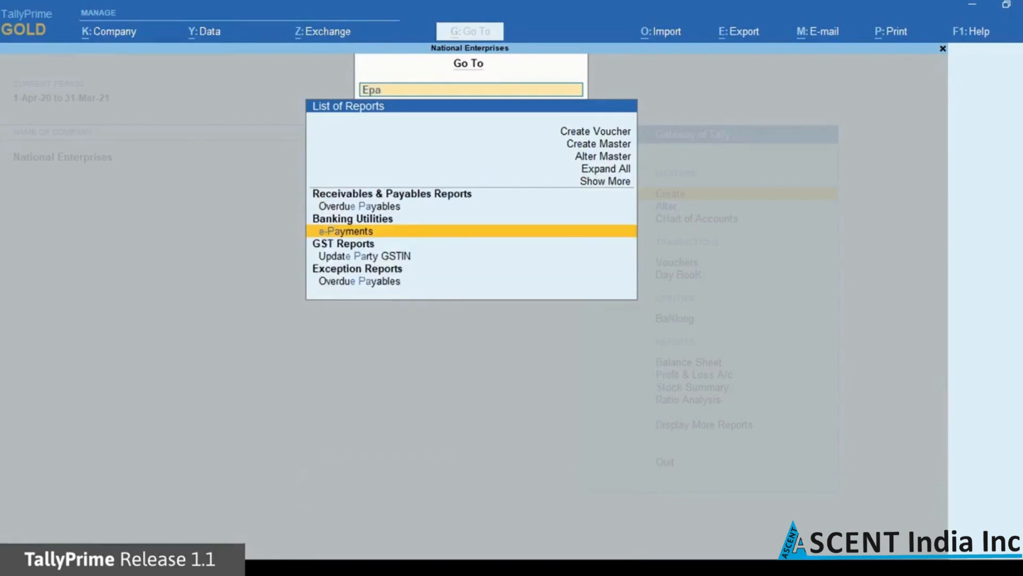
pyautogui.press('Return')
pyautogui.press('Down')
pyautogui.press('Down')
pyautogui.press('Down')
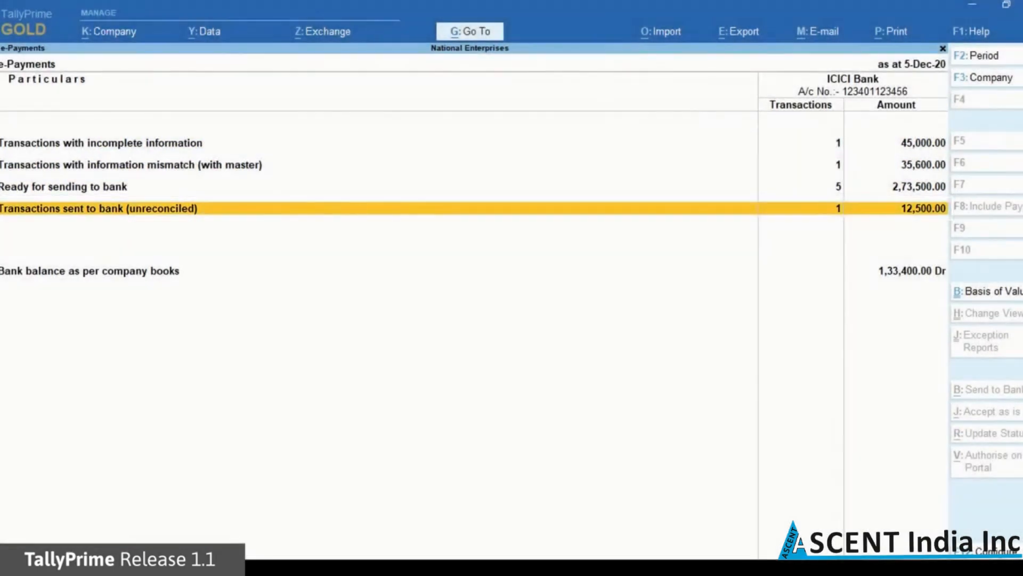
pyautogui.press('Return')
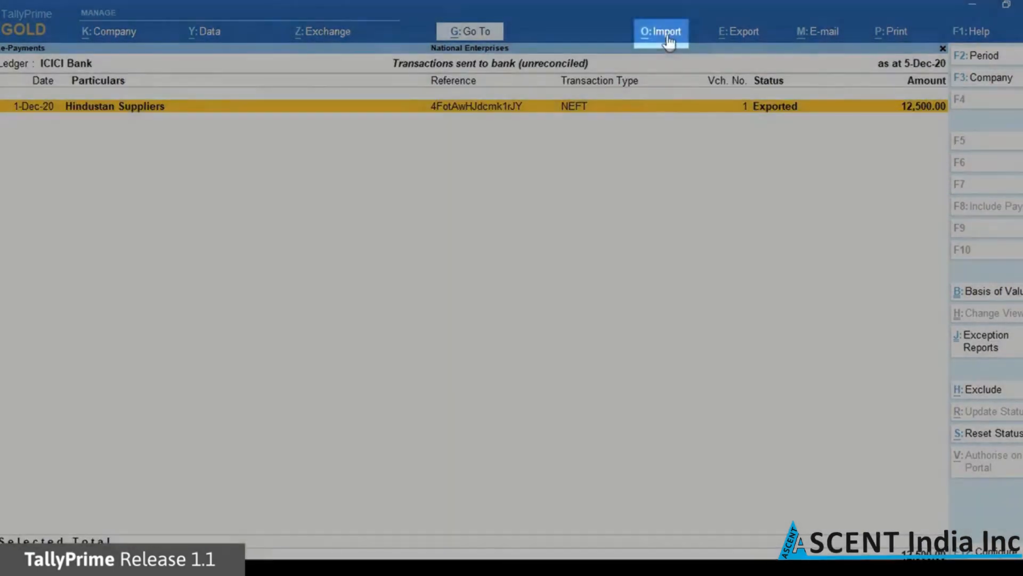
# Import the bank's intermediate .txt statement file to reconcile the 12,500 payment
pyautogui.click(668, 35)
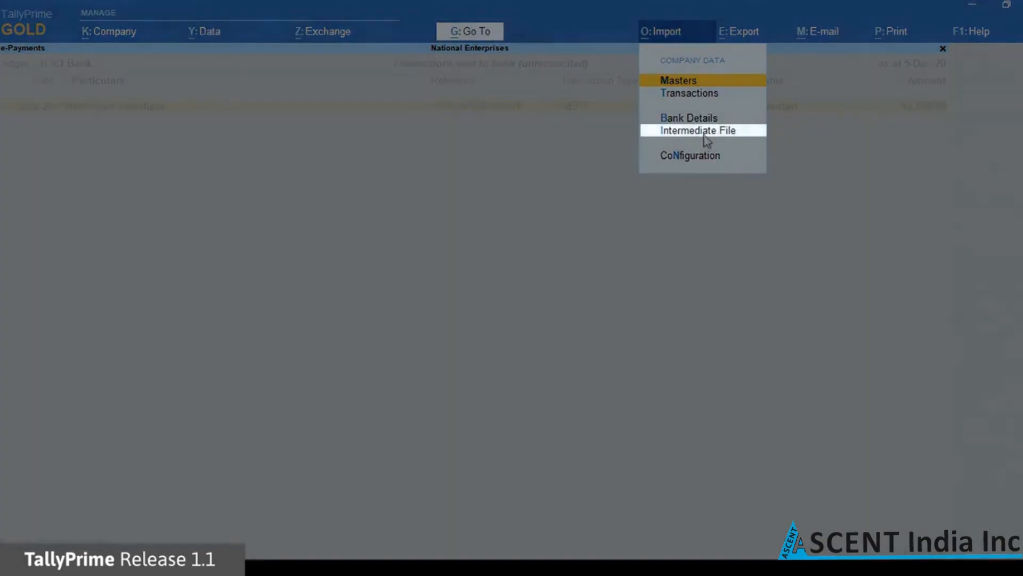
pyautogui.click(704, 132)
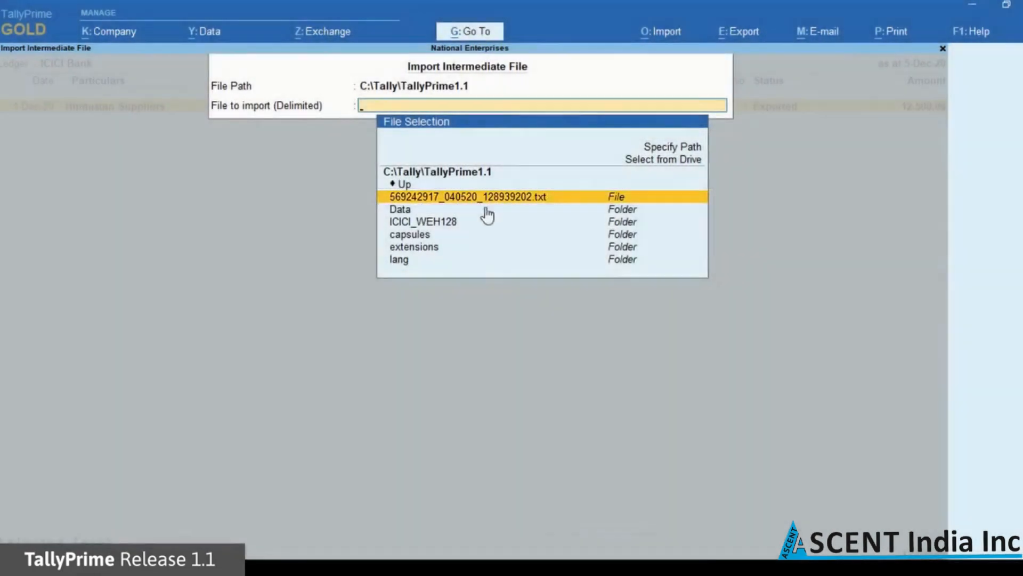
pyautogui.press('Return')
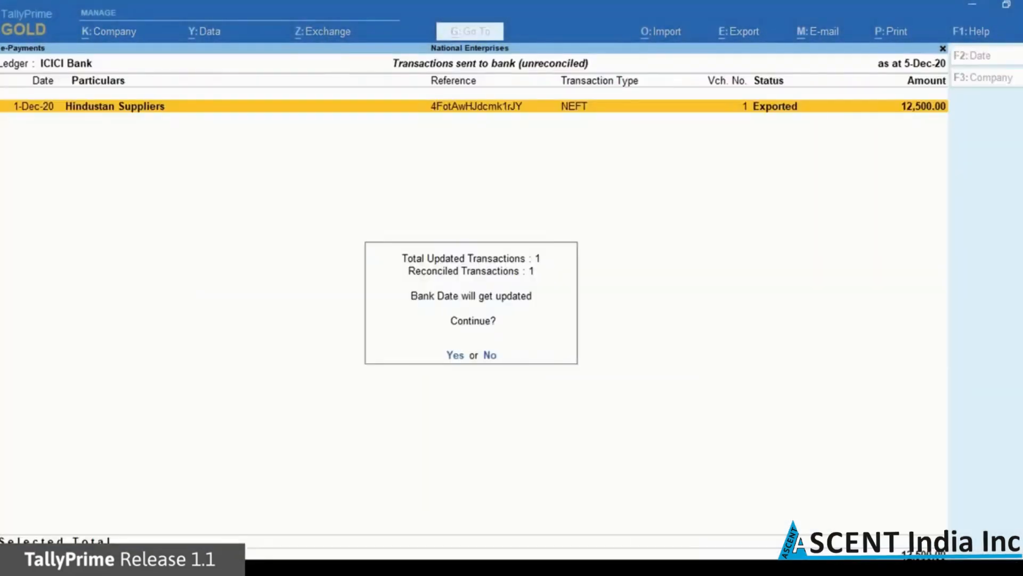